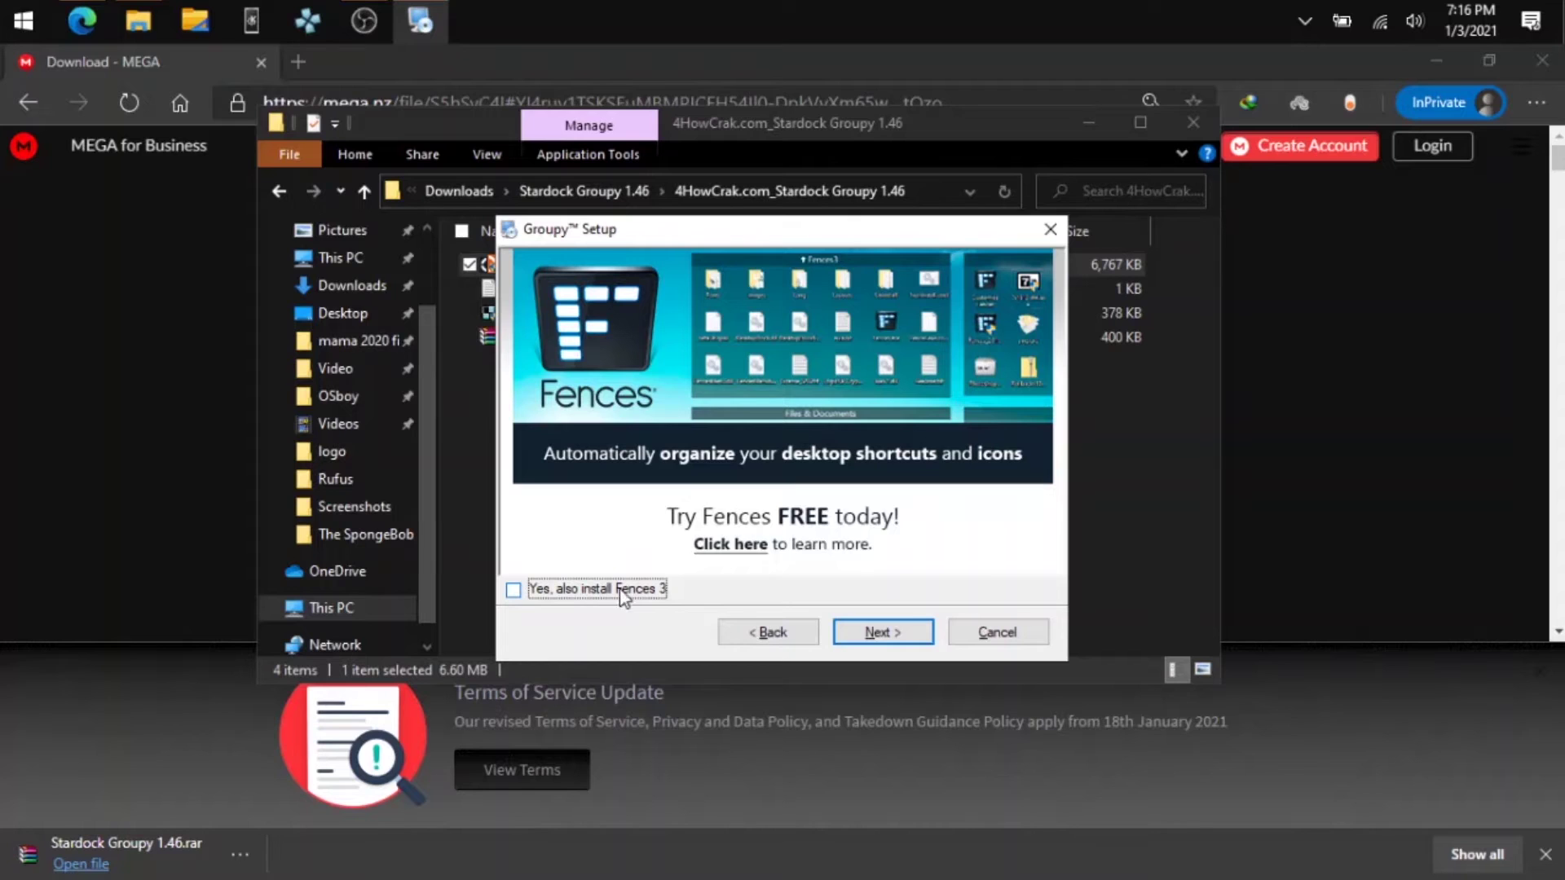
- Continue the Groupy setup without also installing Fences 3
click(853, 640)
click(855, 641)
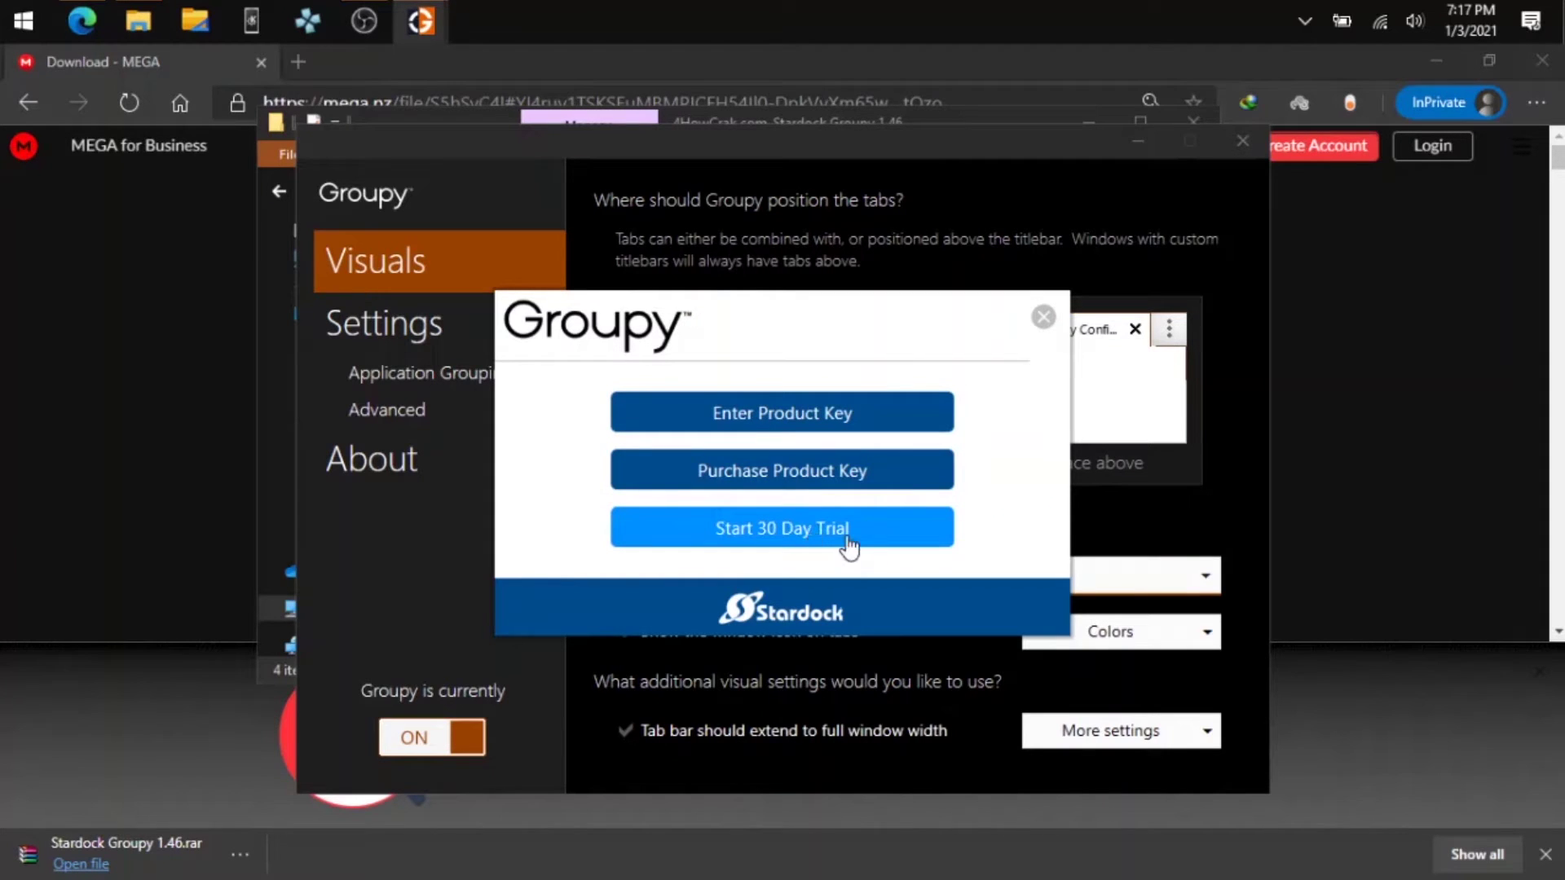
- Dismiss the Groupy activation prompts without entering a product key or starting the trial, and close its configuration window
click(1044, 317)
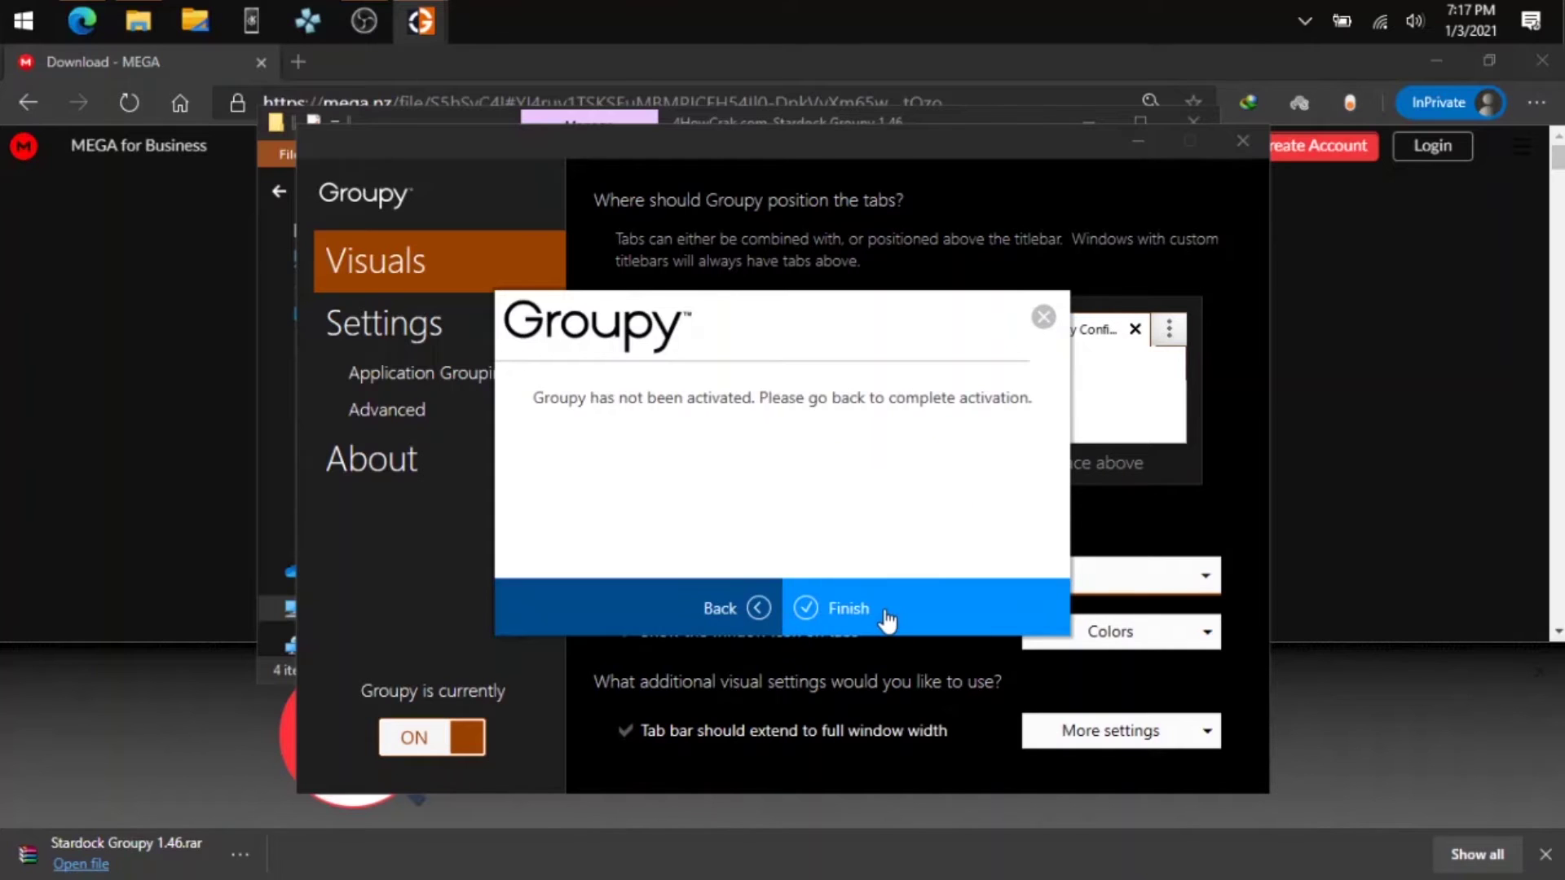
click(887, 621)
click(1243, 142)
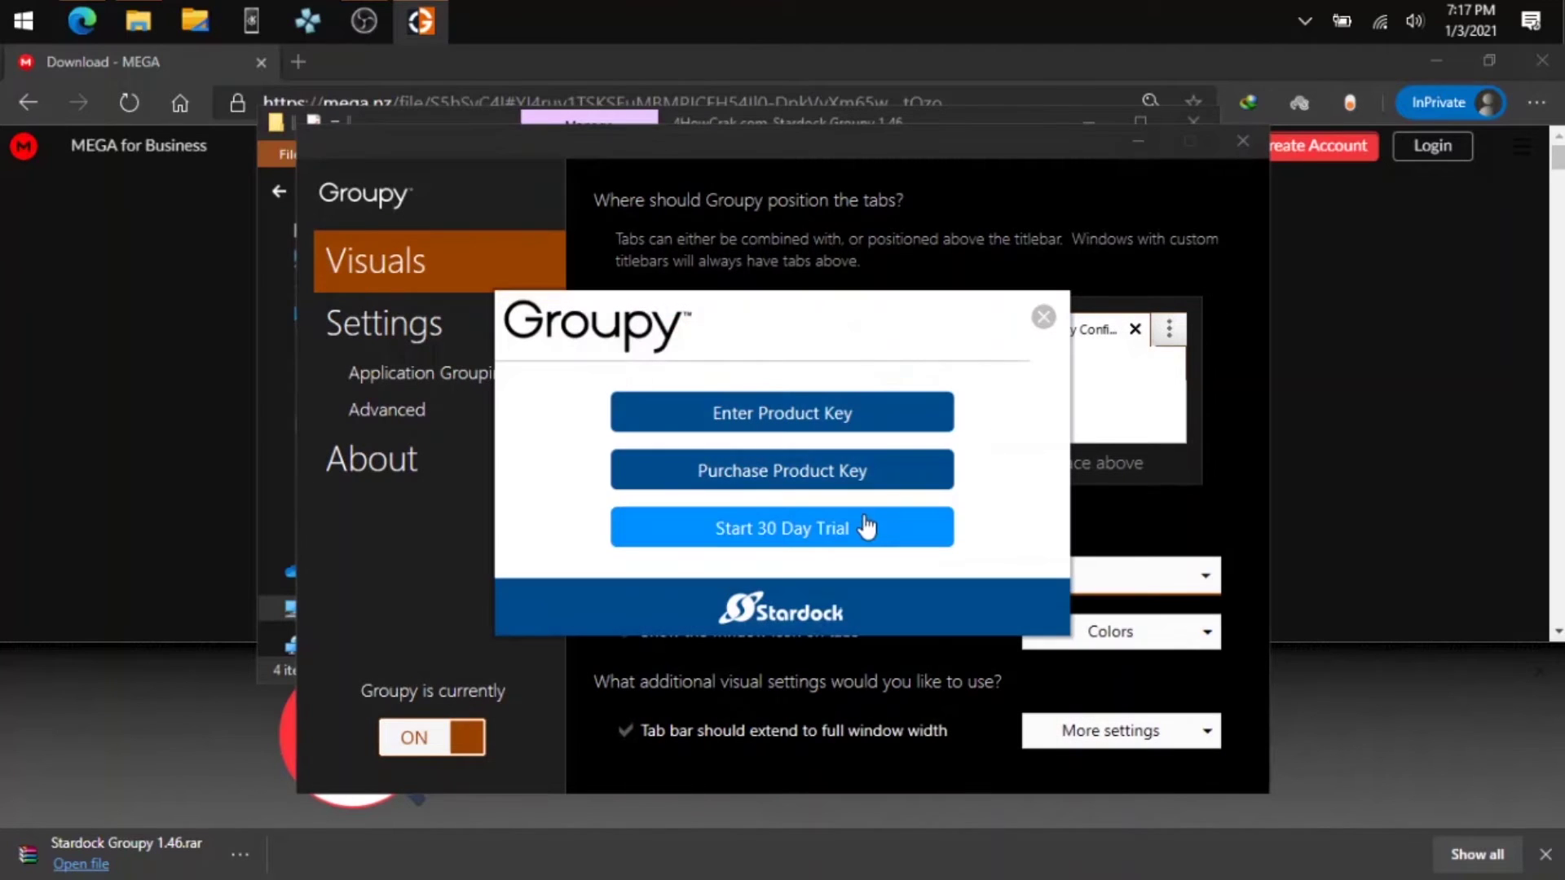
click(1044, 316)
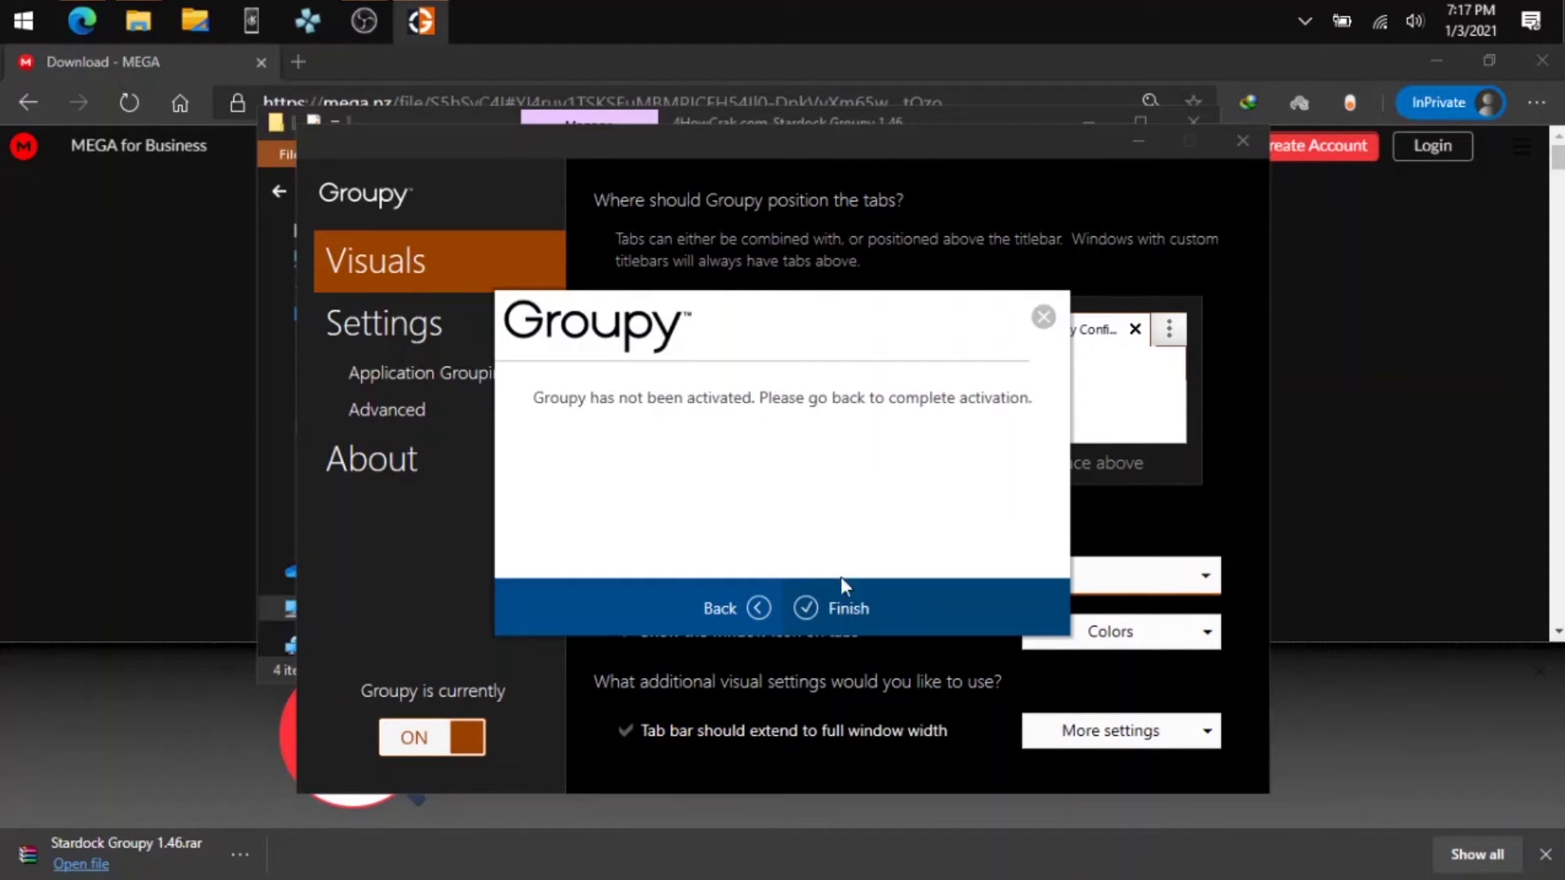
click(842, 603)
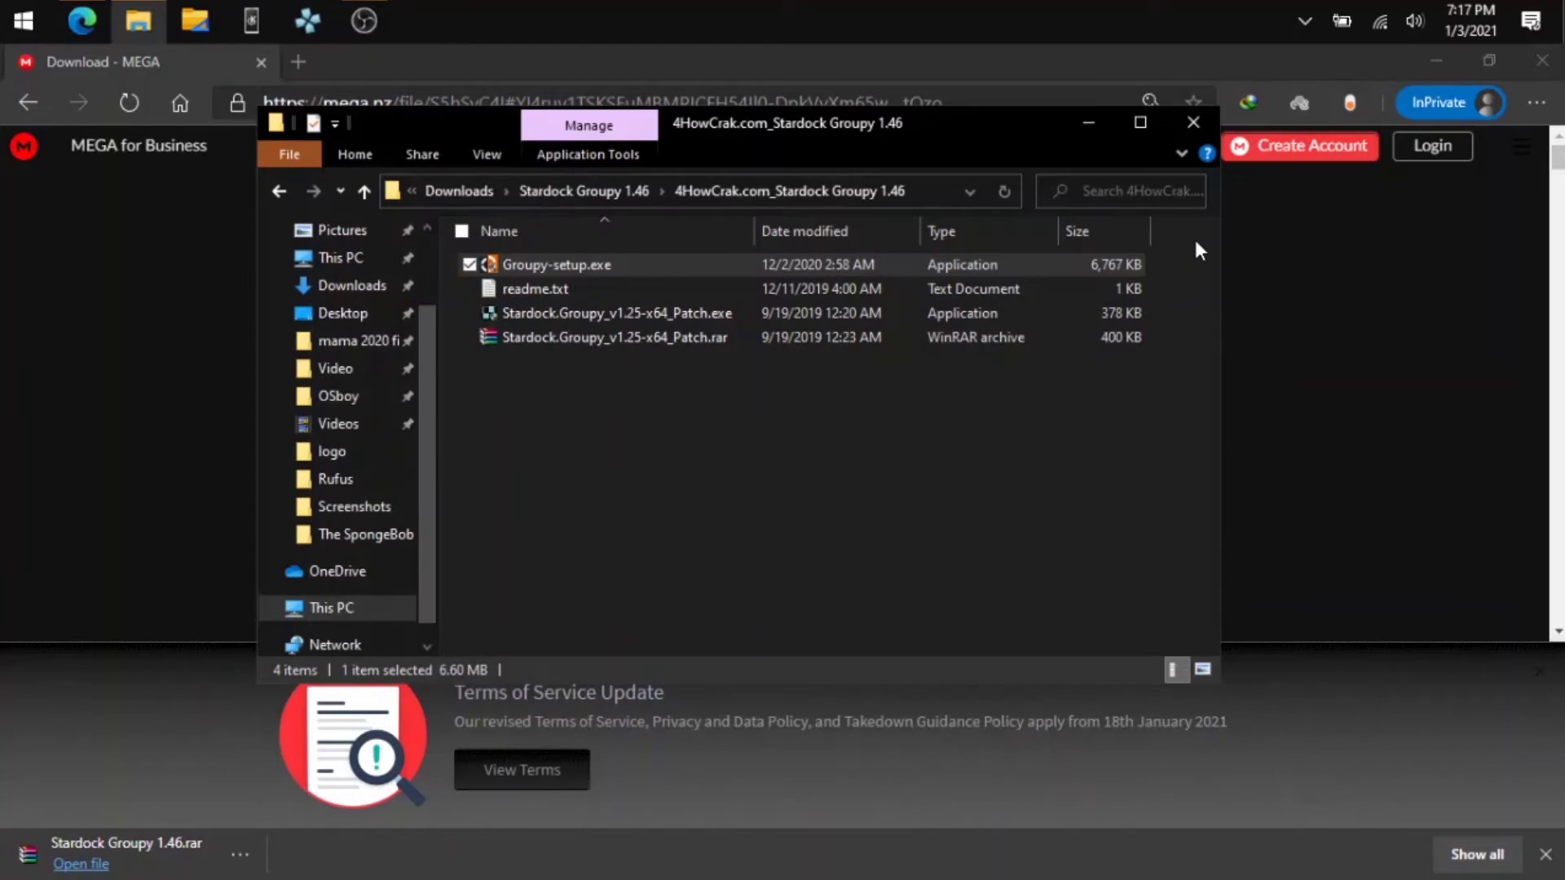
- Copy Stardock.Groupy_v1.25-x64_Patch.exe from the extracted download folder
click(758, 498)
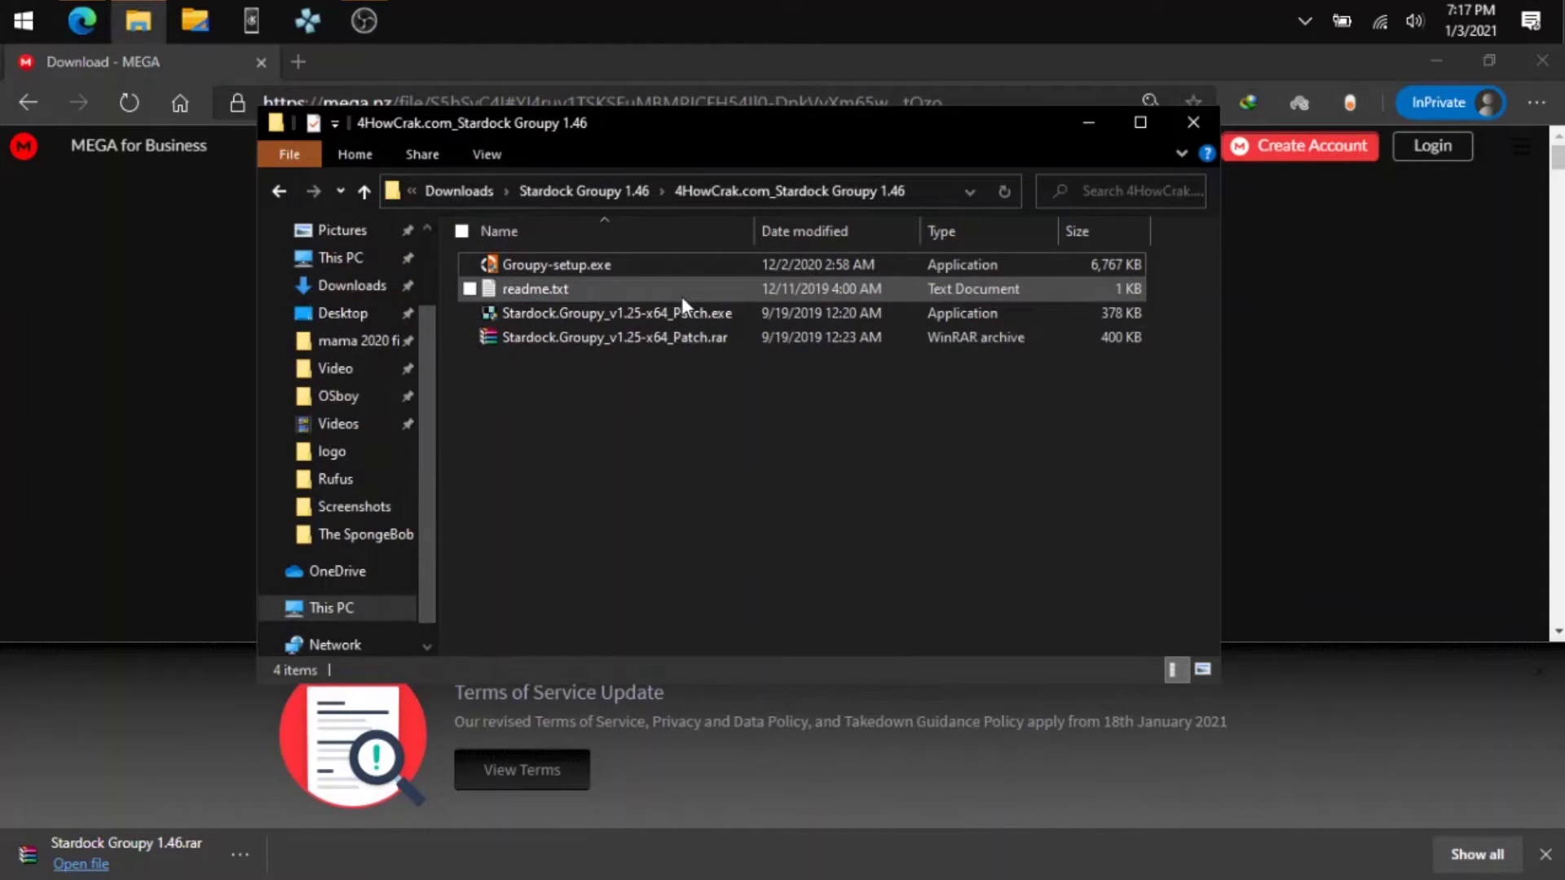
click(728, 317)
right_click(727, 319)
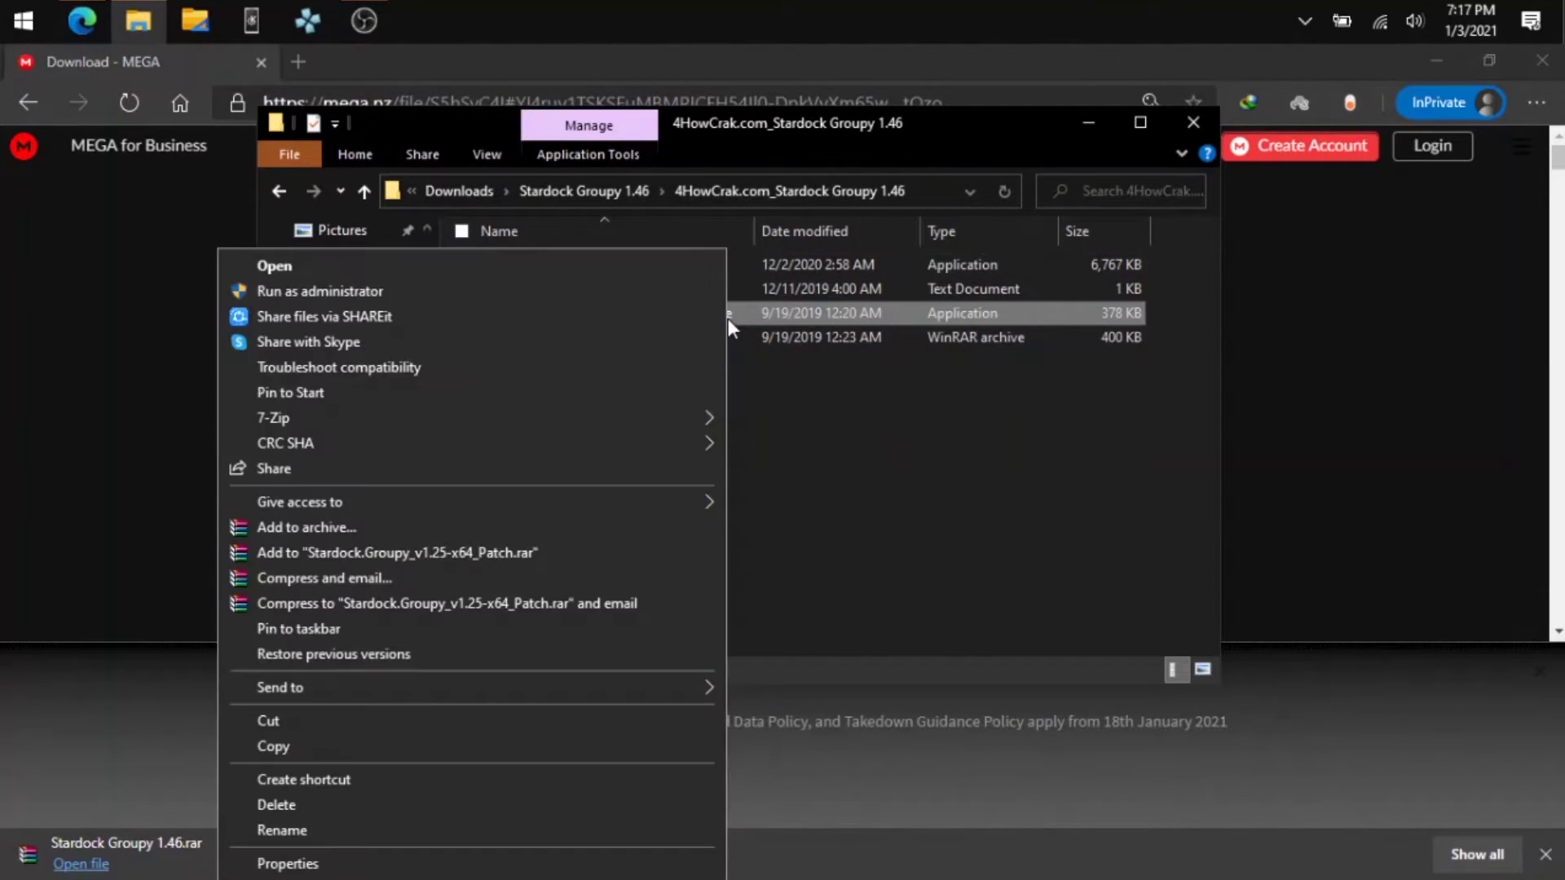
click(519, 745)
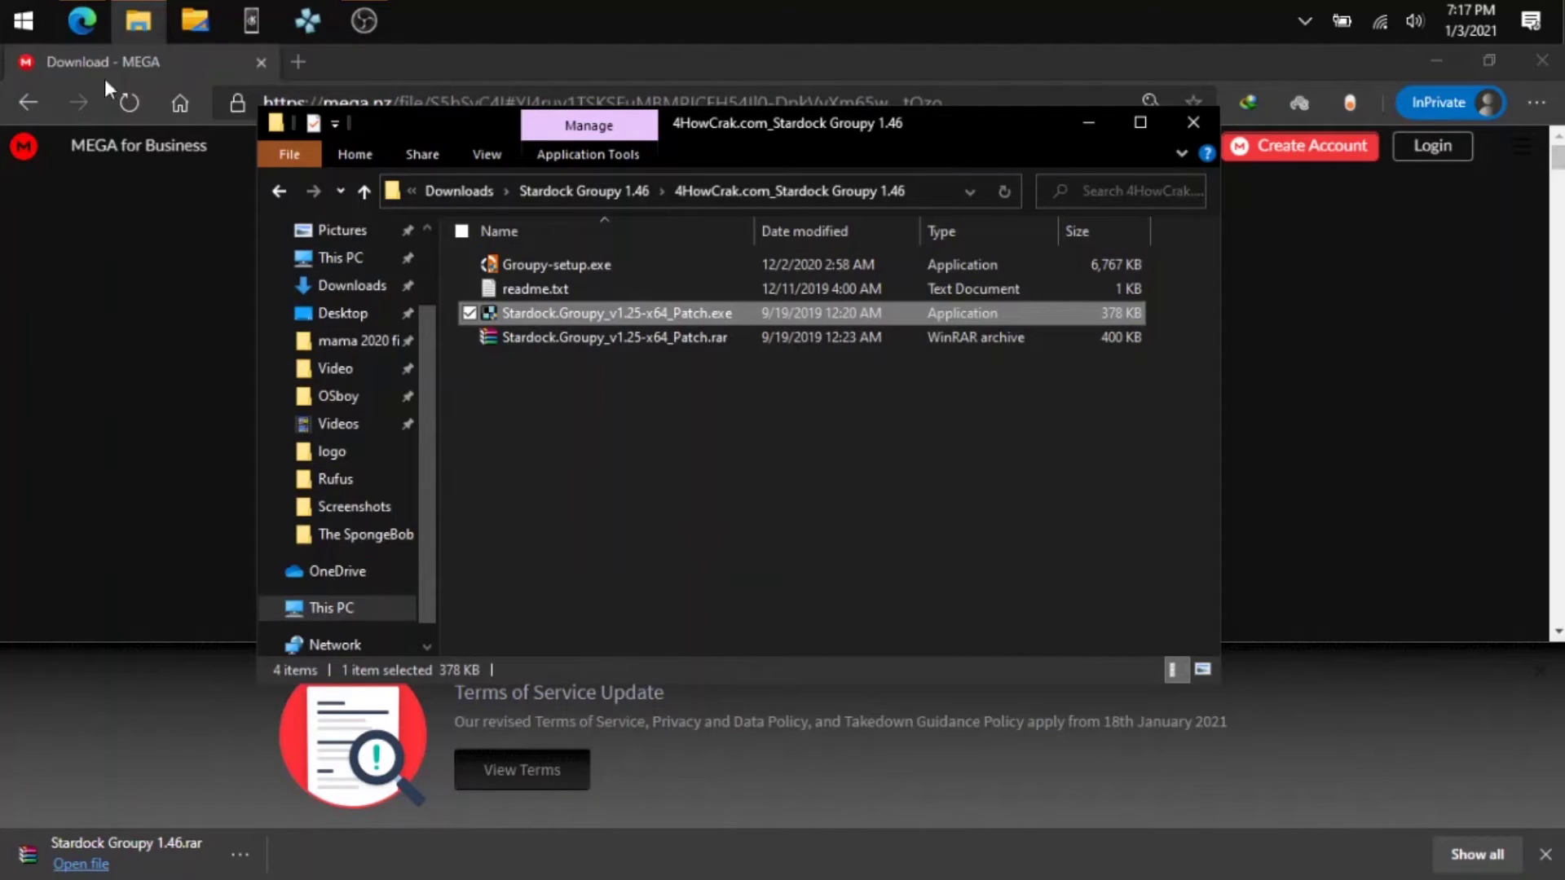
- Open Groupy's installation folder by following the file location of its recently added app entry and shortcut
click(4, 15)
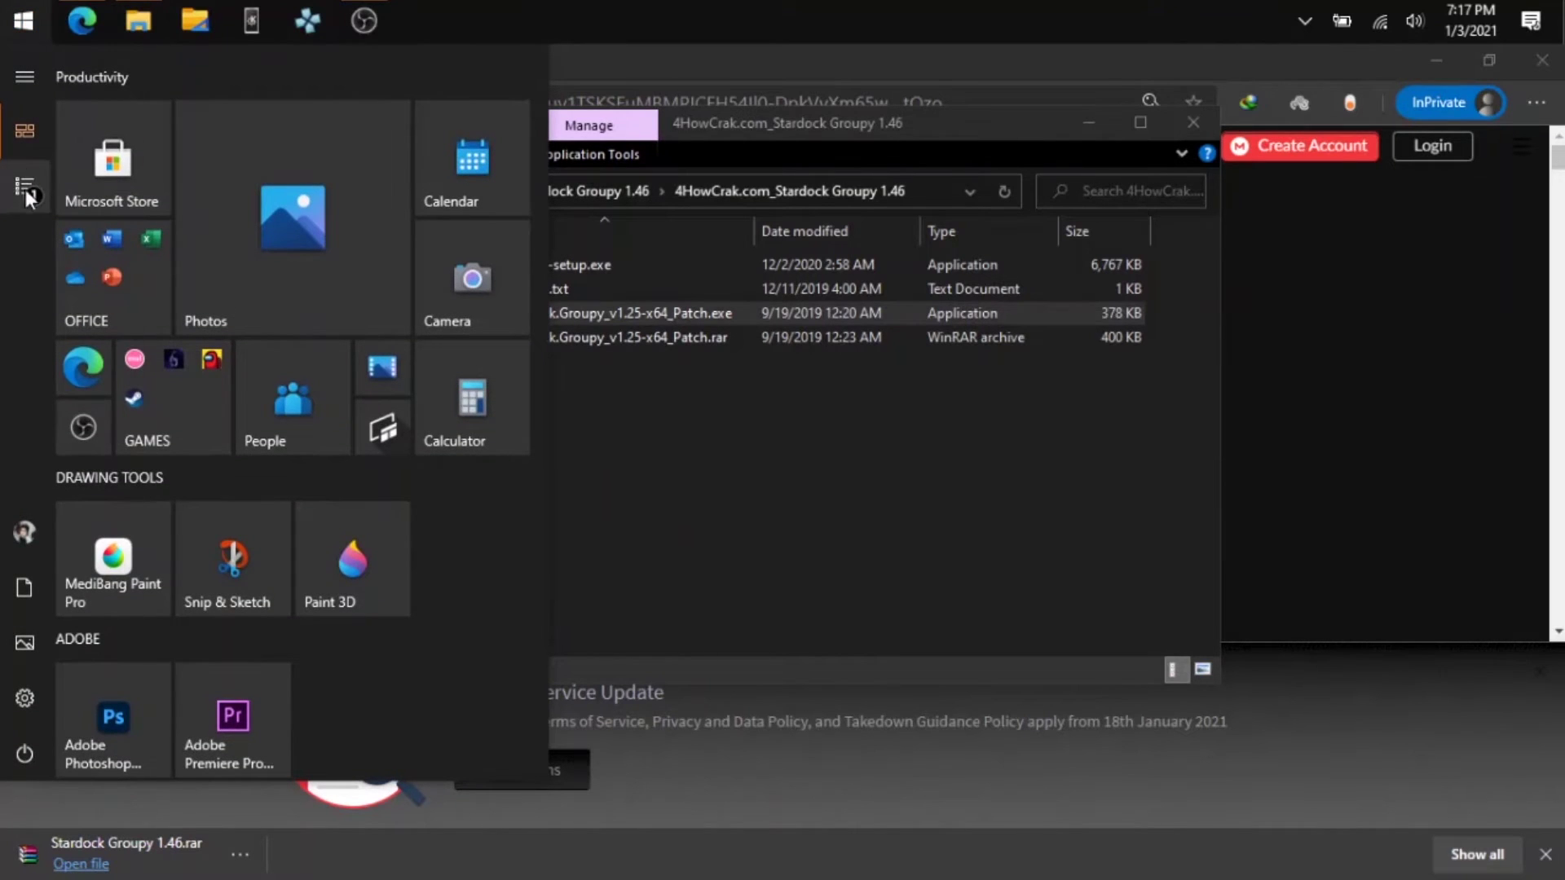
mouse_move(26, 189)
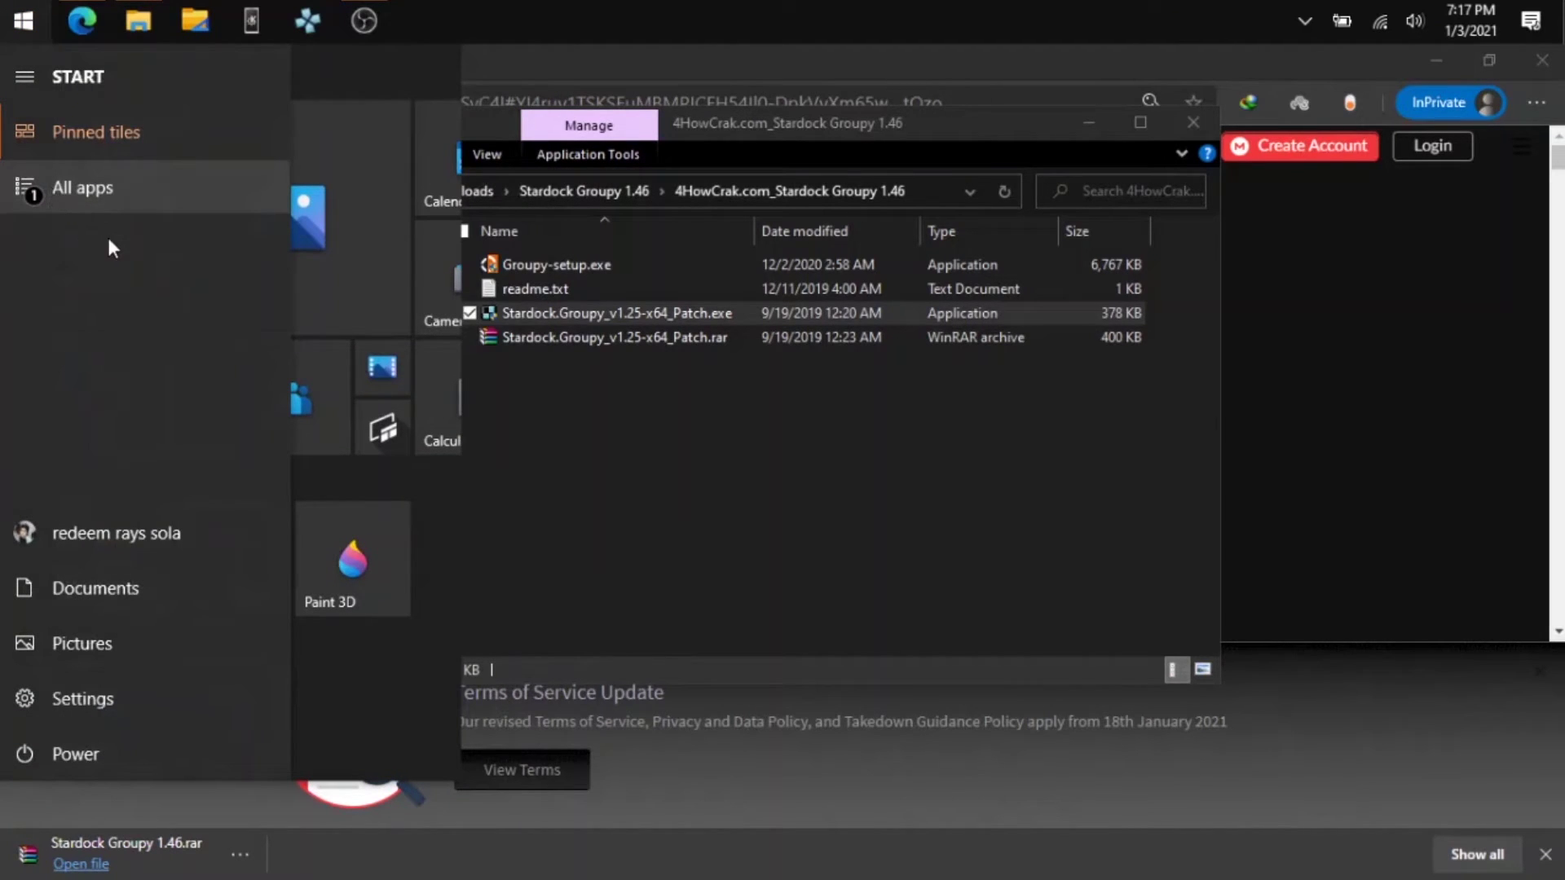
click(45, 189)
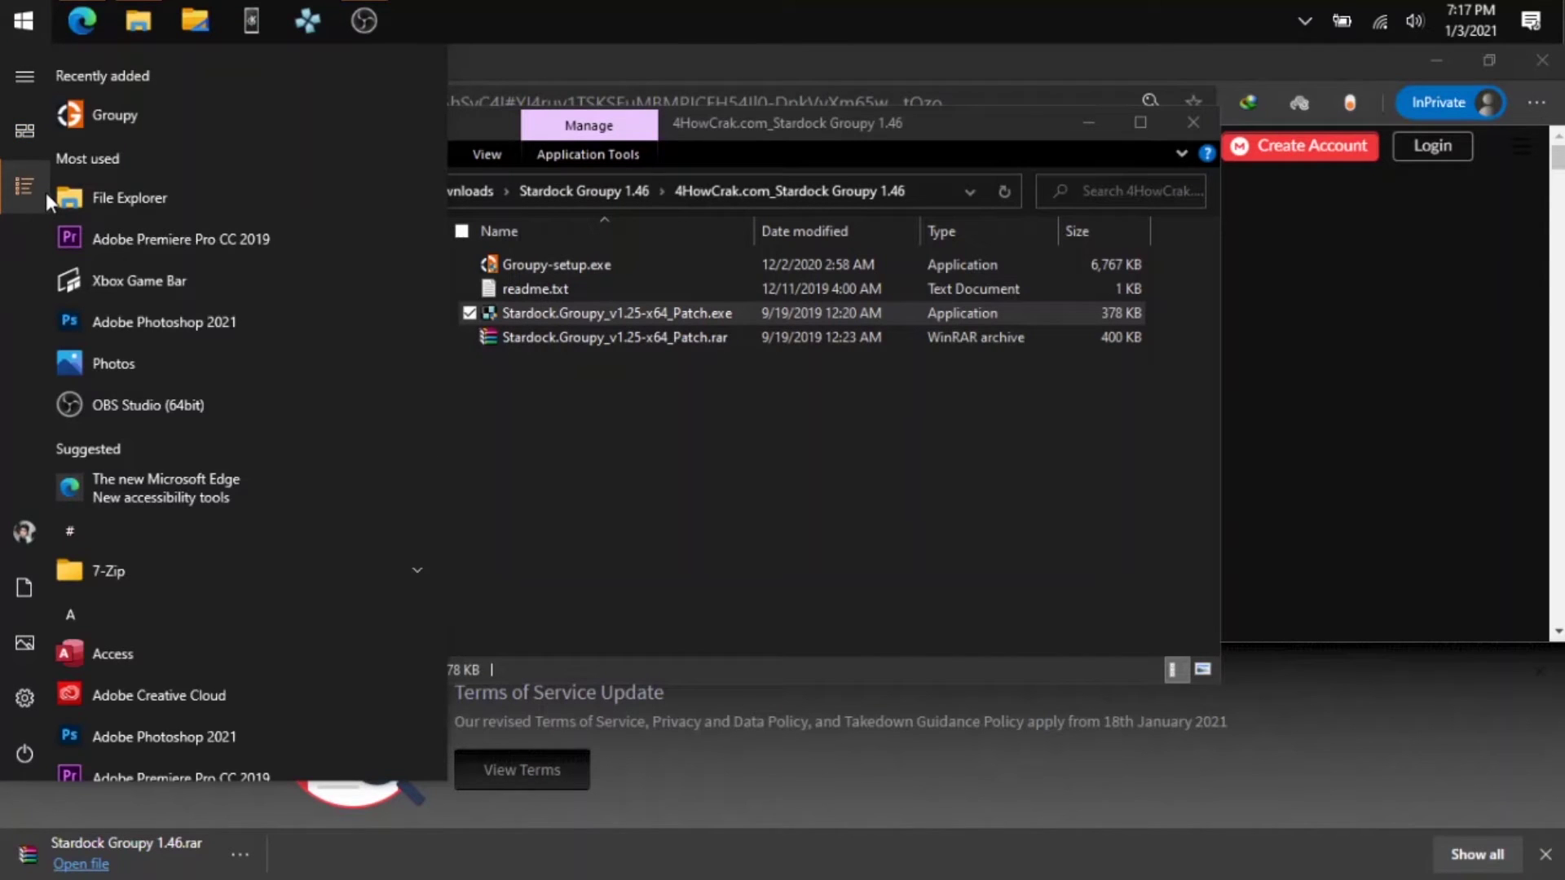
right_click(143, 127)
mouse_move(352, 189)
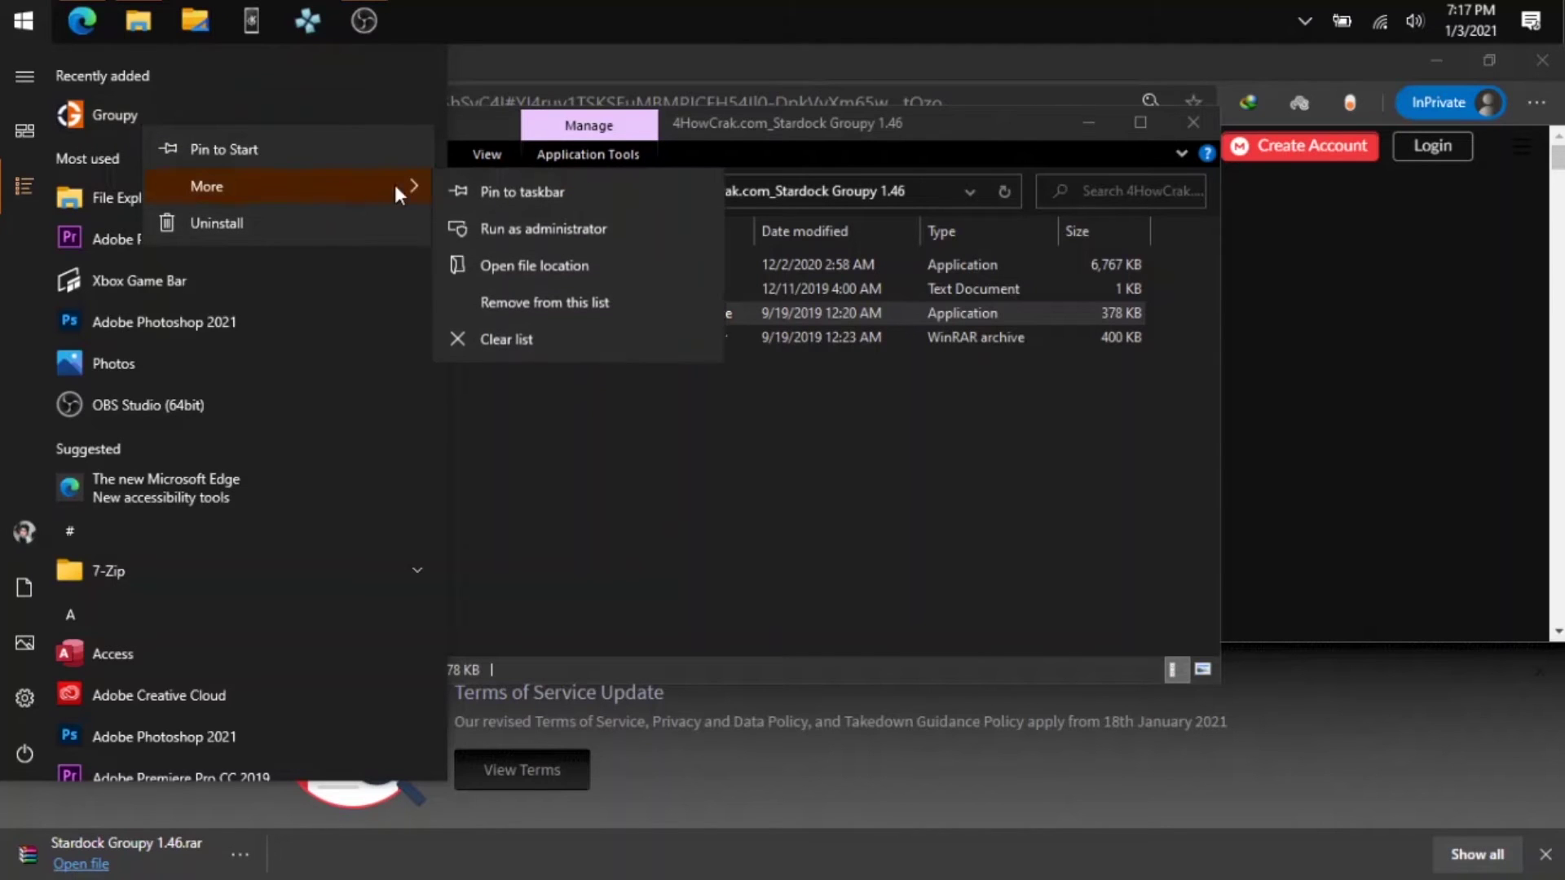
click(584, 256)
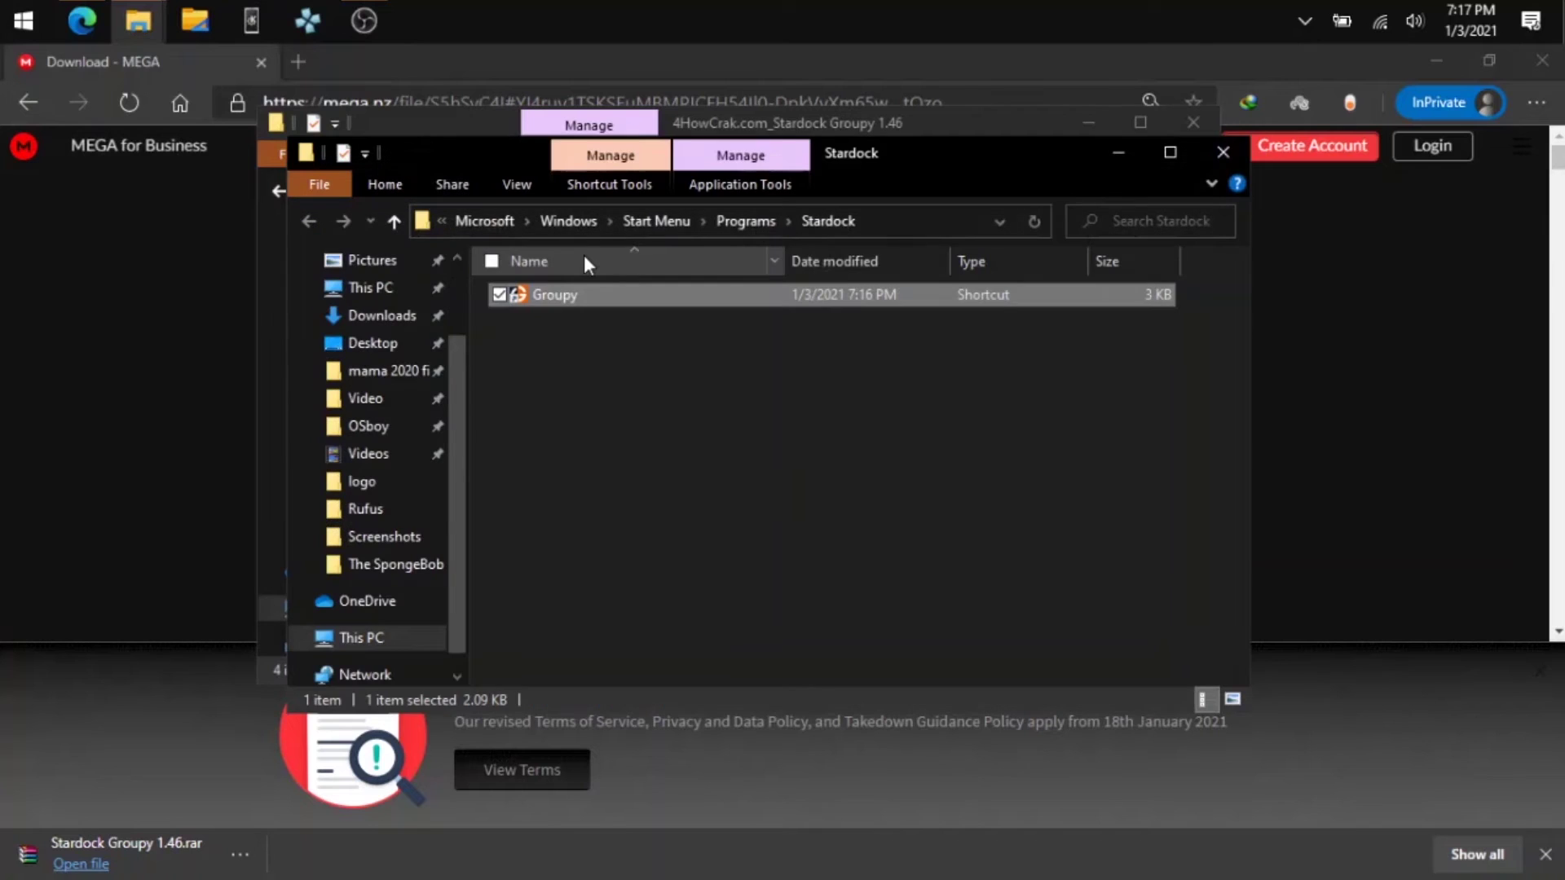
right_click(741, 305)
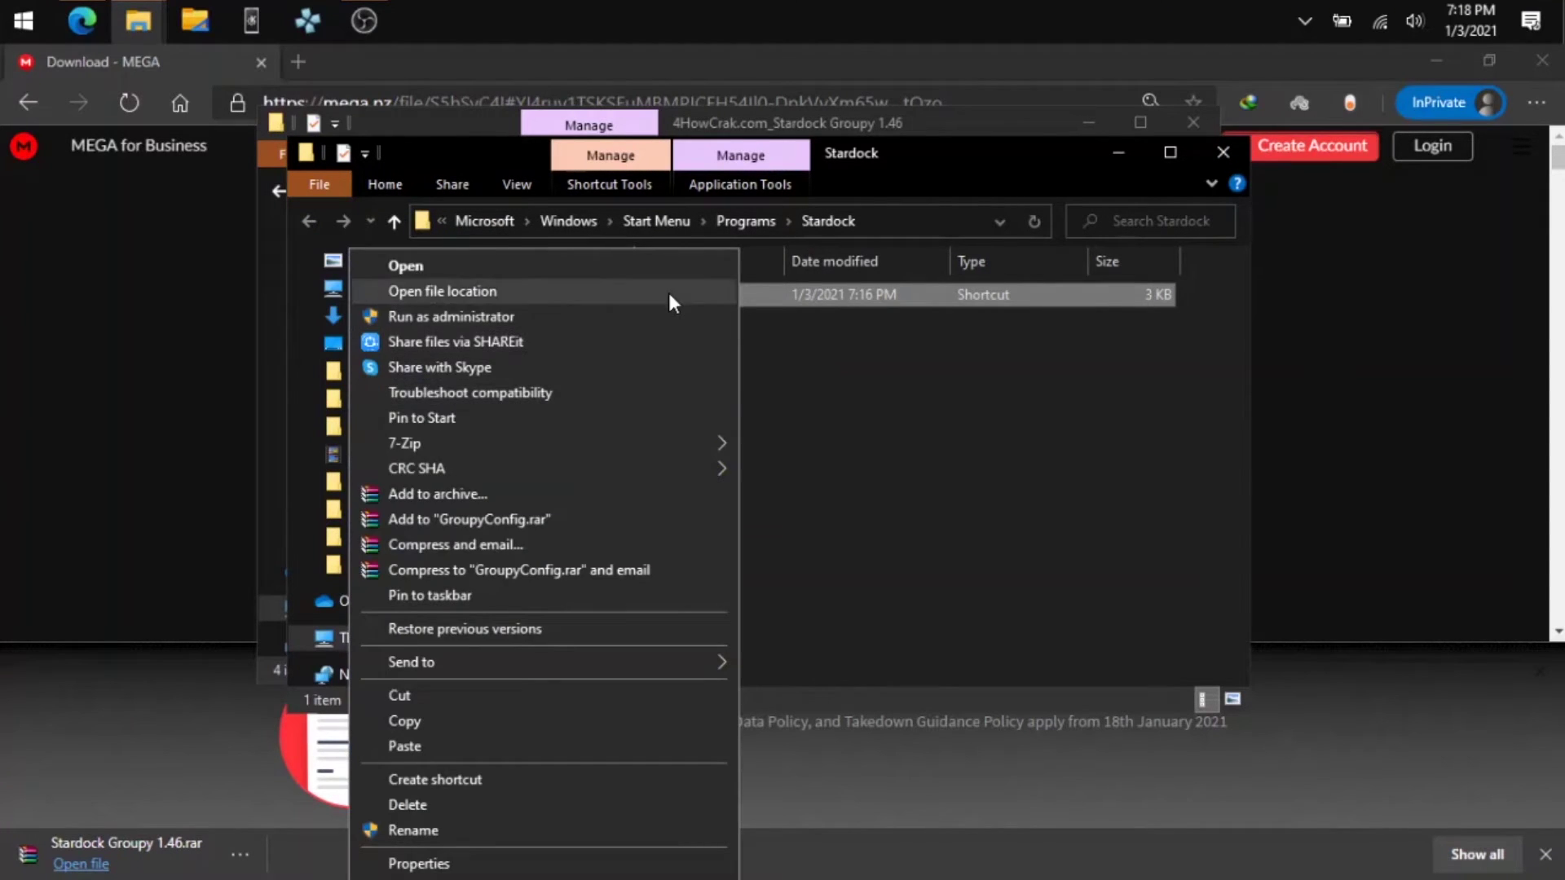
click(669, 293)
- Paste the copied patch file into the Groupy folder, replacing the existing file and granting administrator permission
scroll(1060, 399, down, 5)
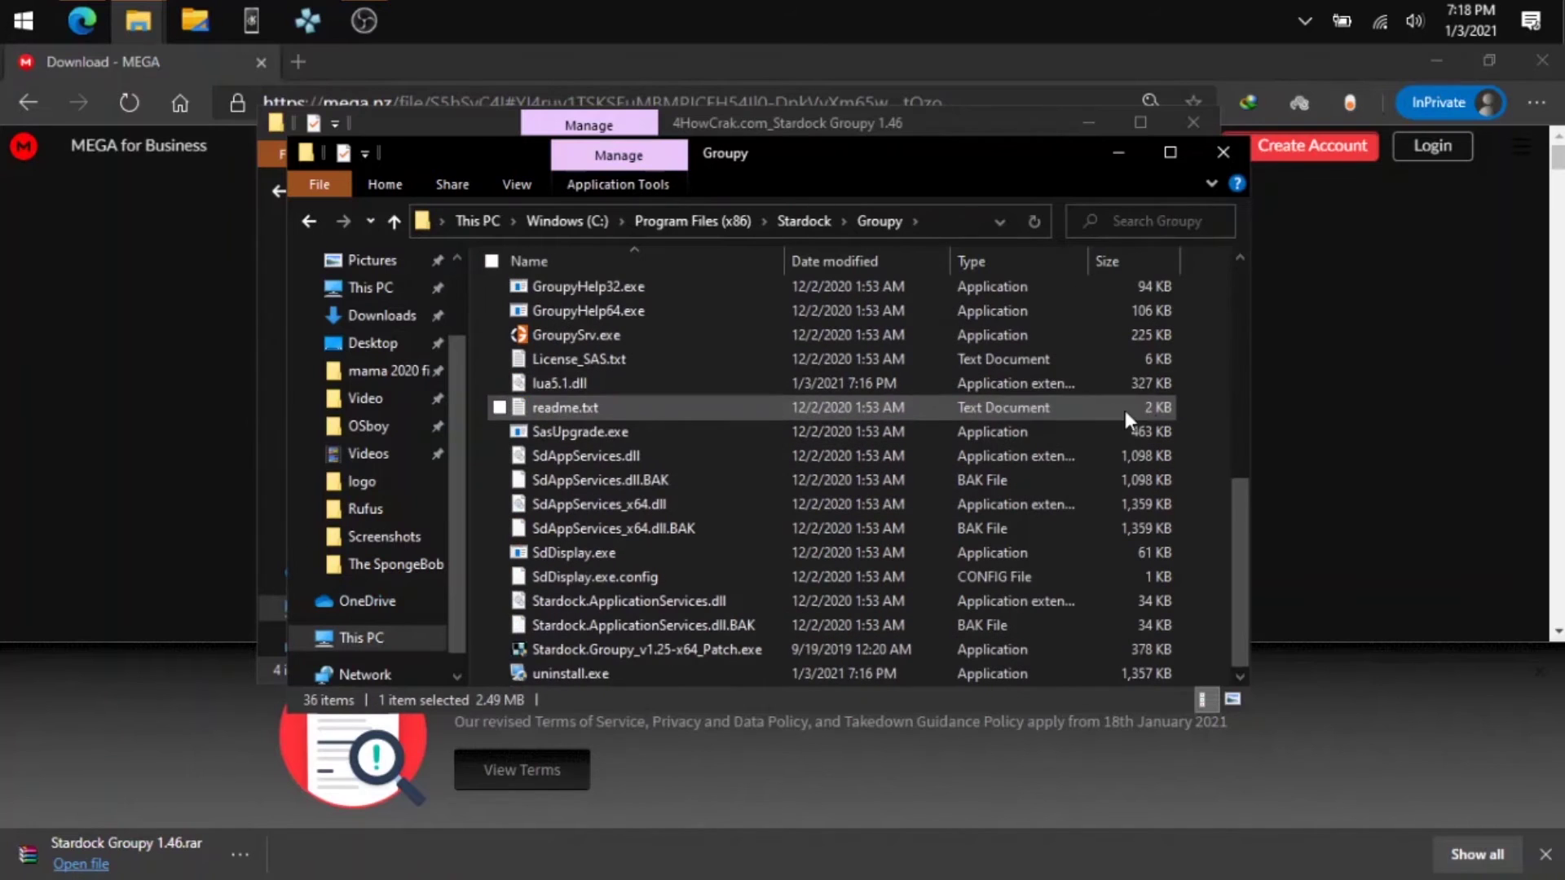
right_click(1188, 404)
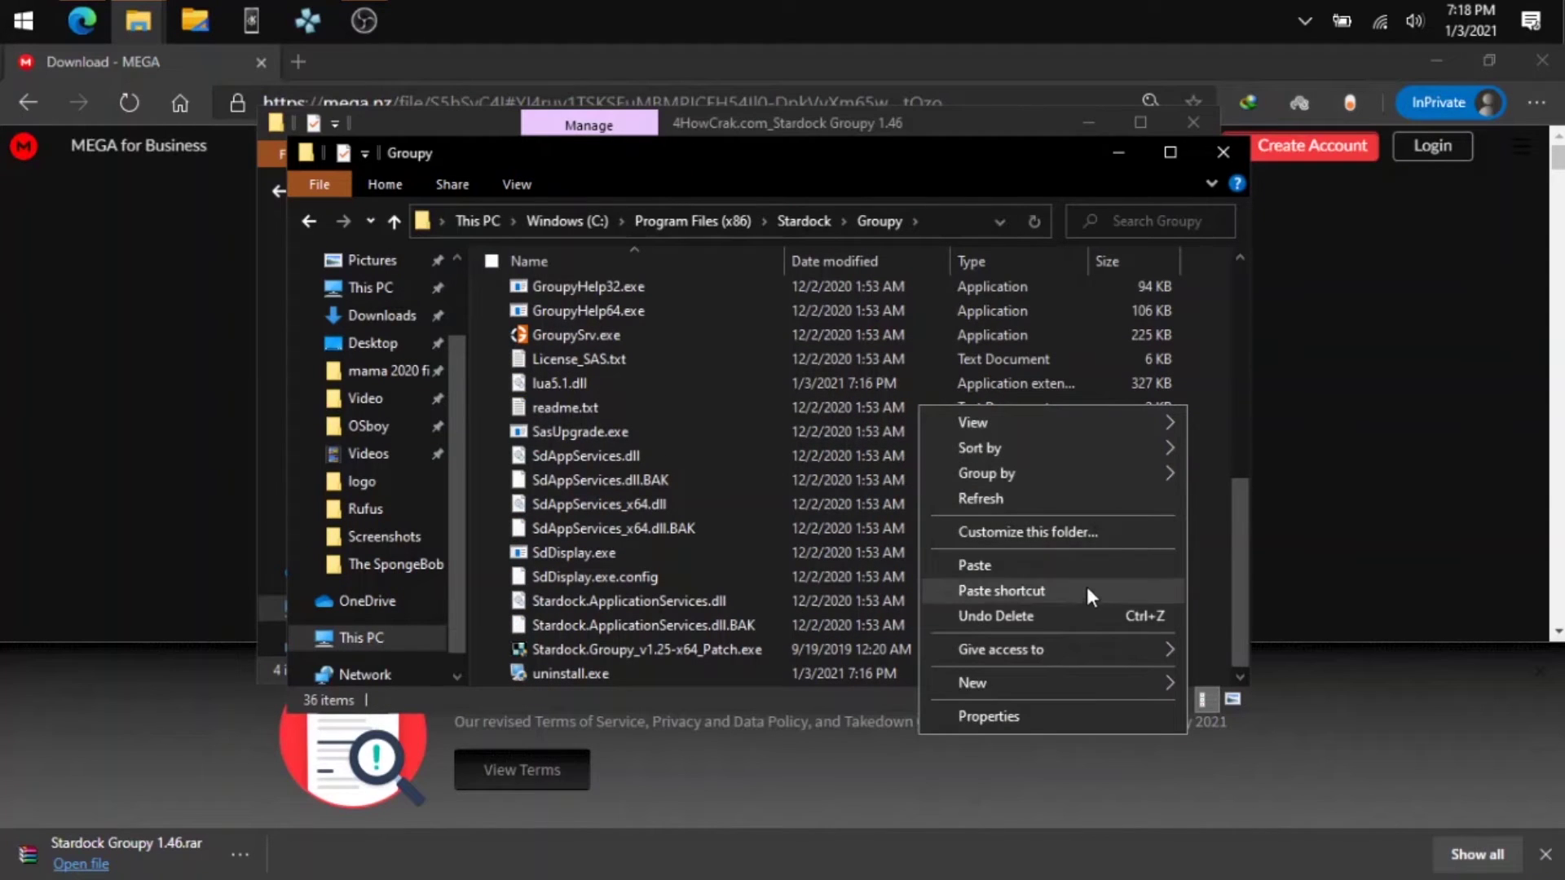
click(1084, 565)
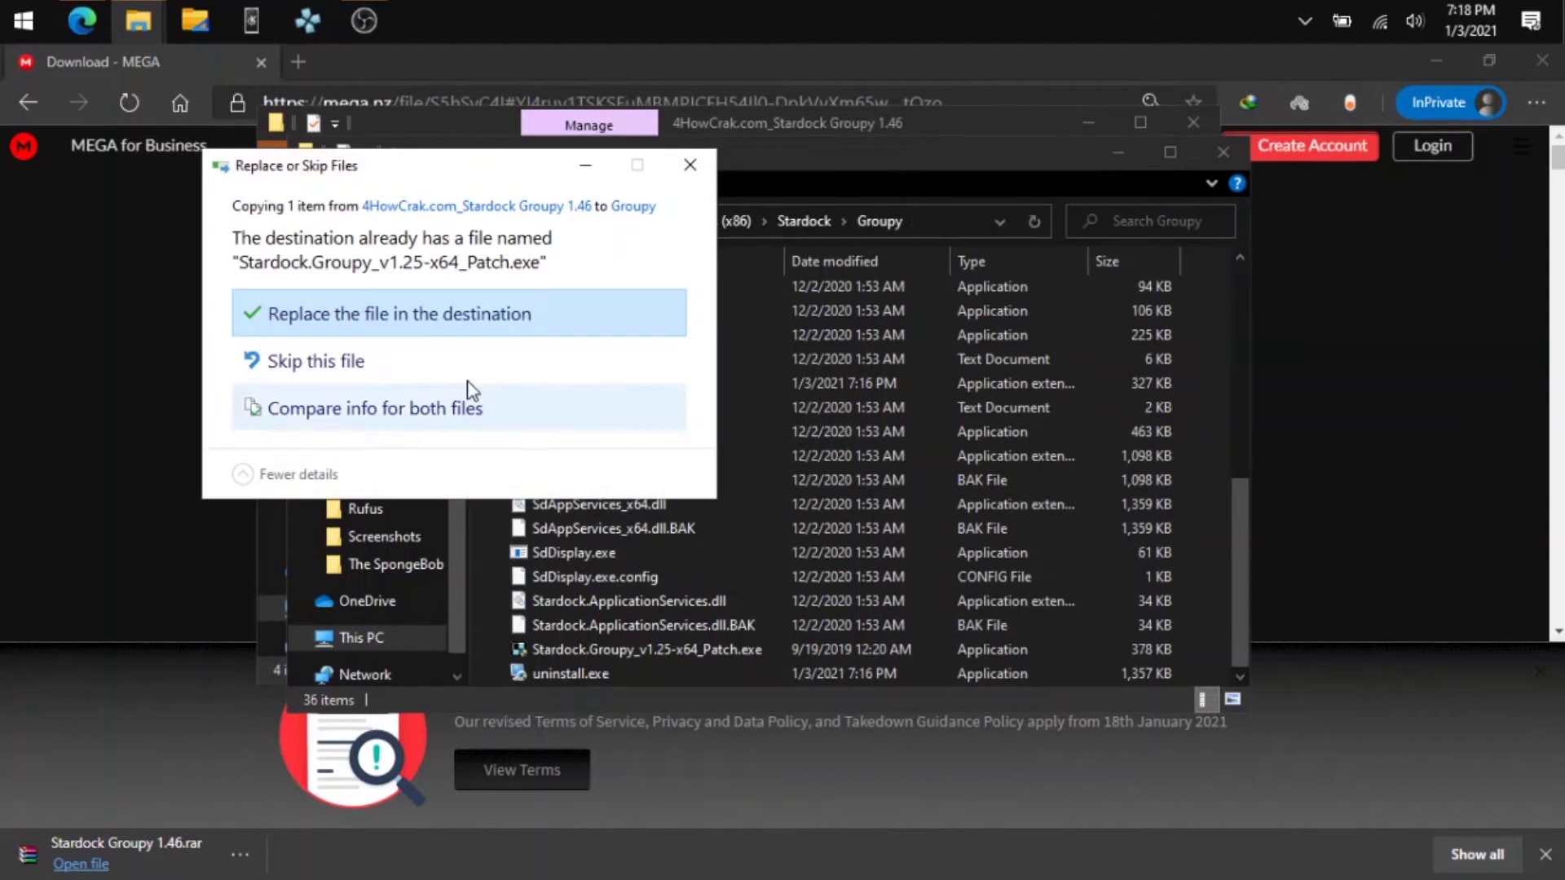
click(490, 324)
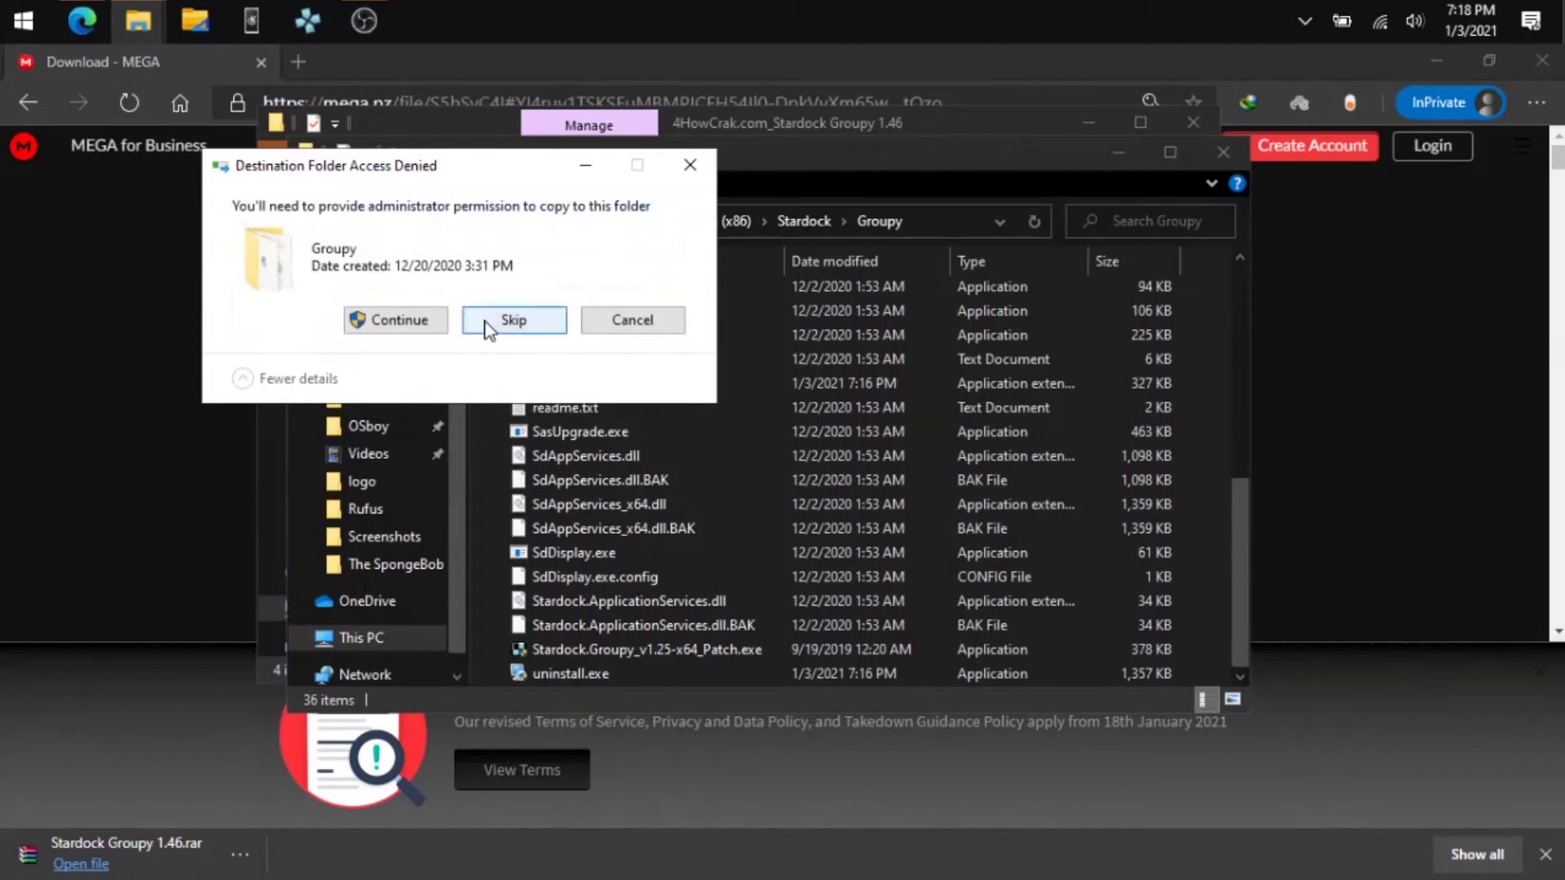
click(435, 321)
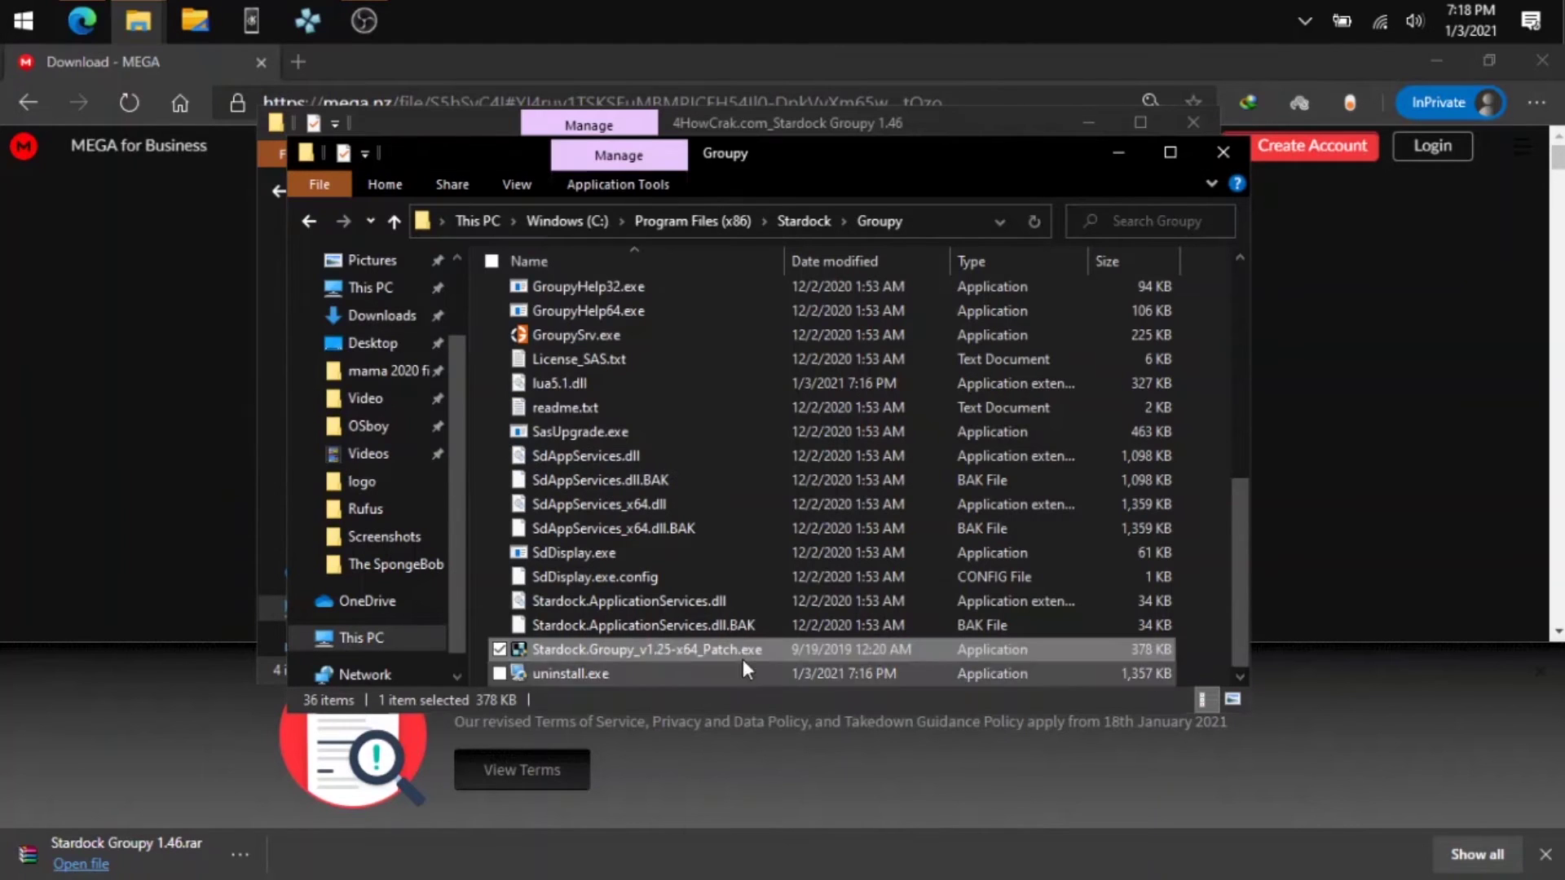
- Run the Stardock Groupy 1.25 x64 patch with Make Backup on, overwriting the existing wontrust.dll and womtrust.dll files
double_click(717, 653)
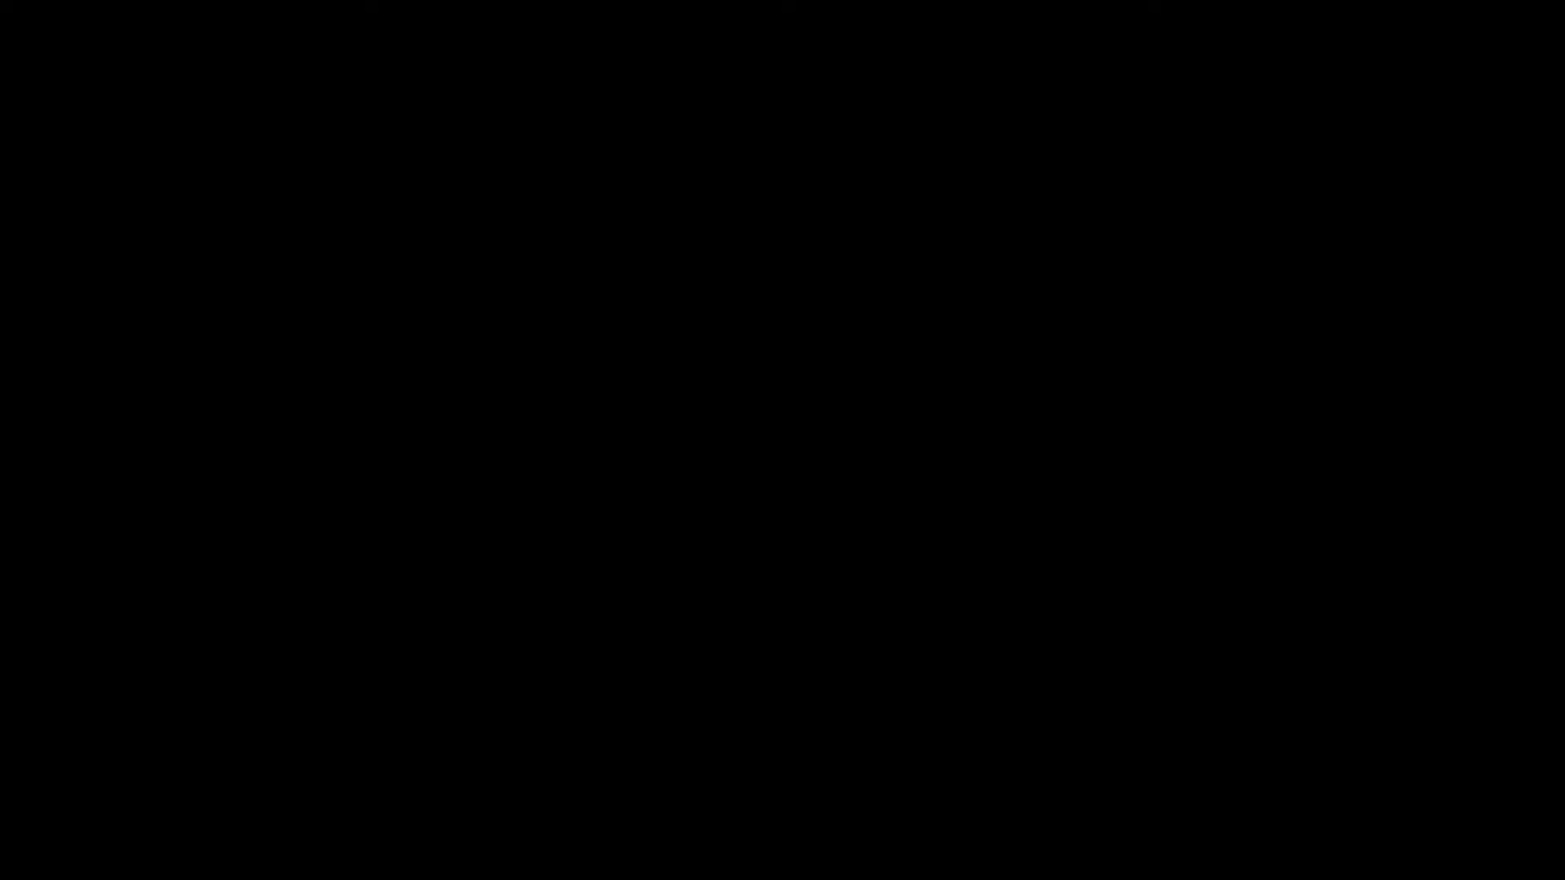
click(704, 572)
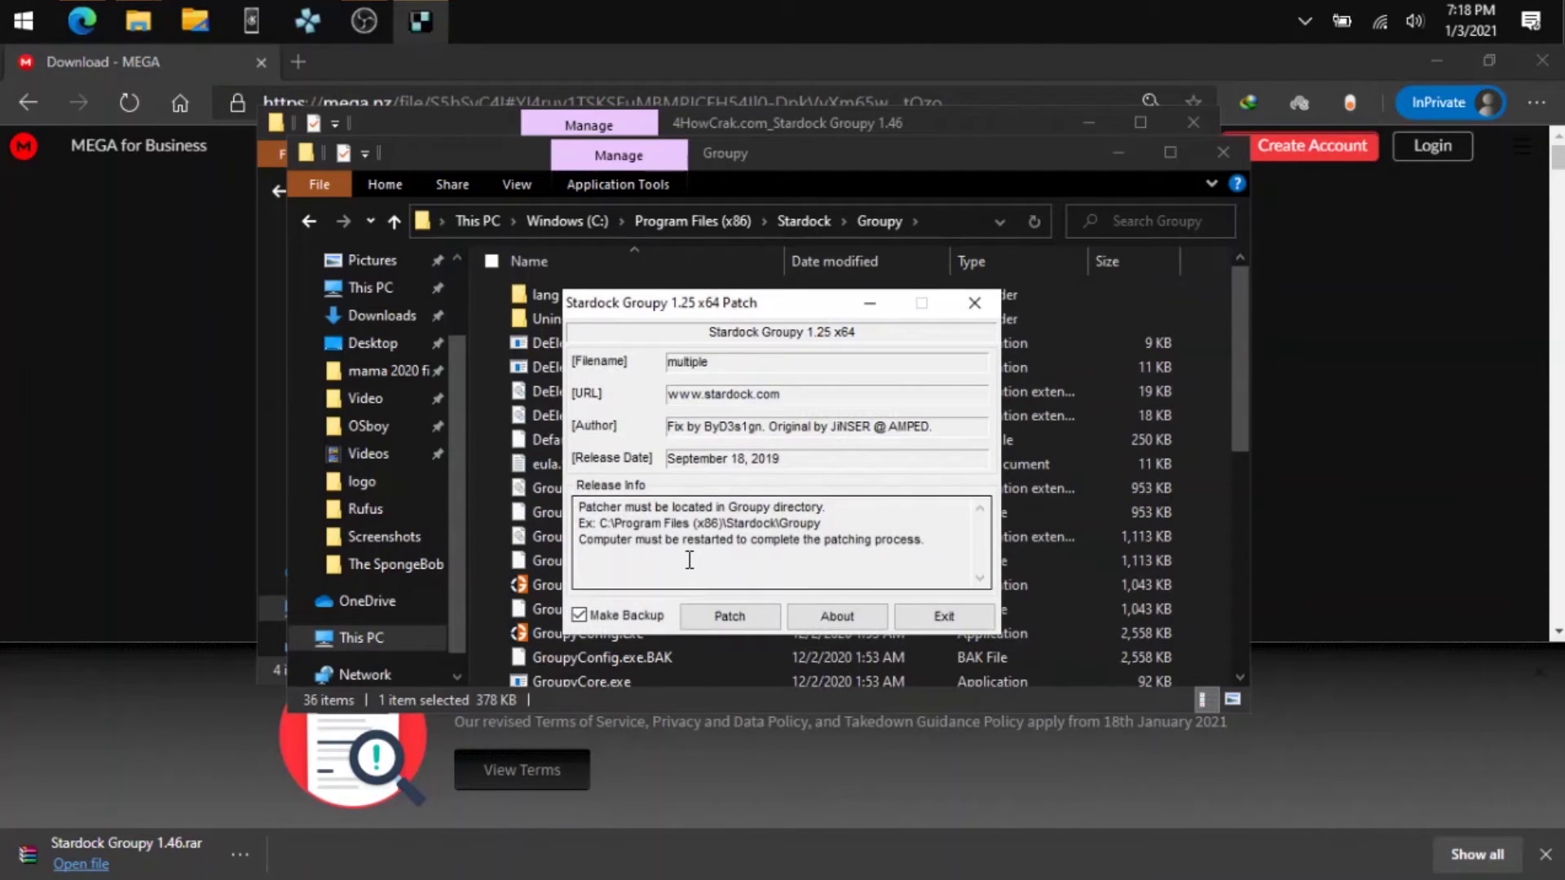
click(734, 617)
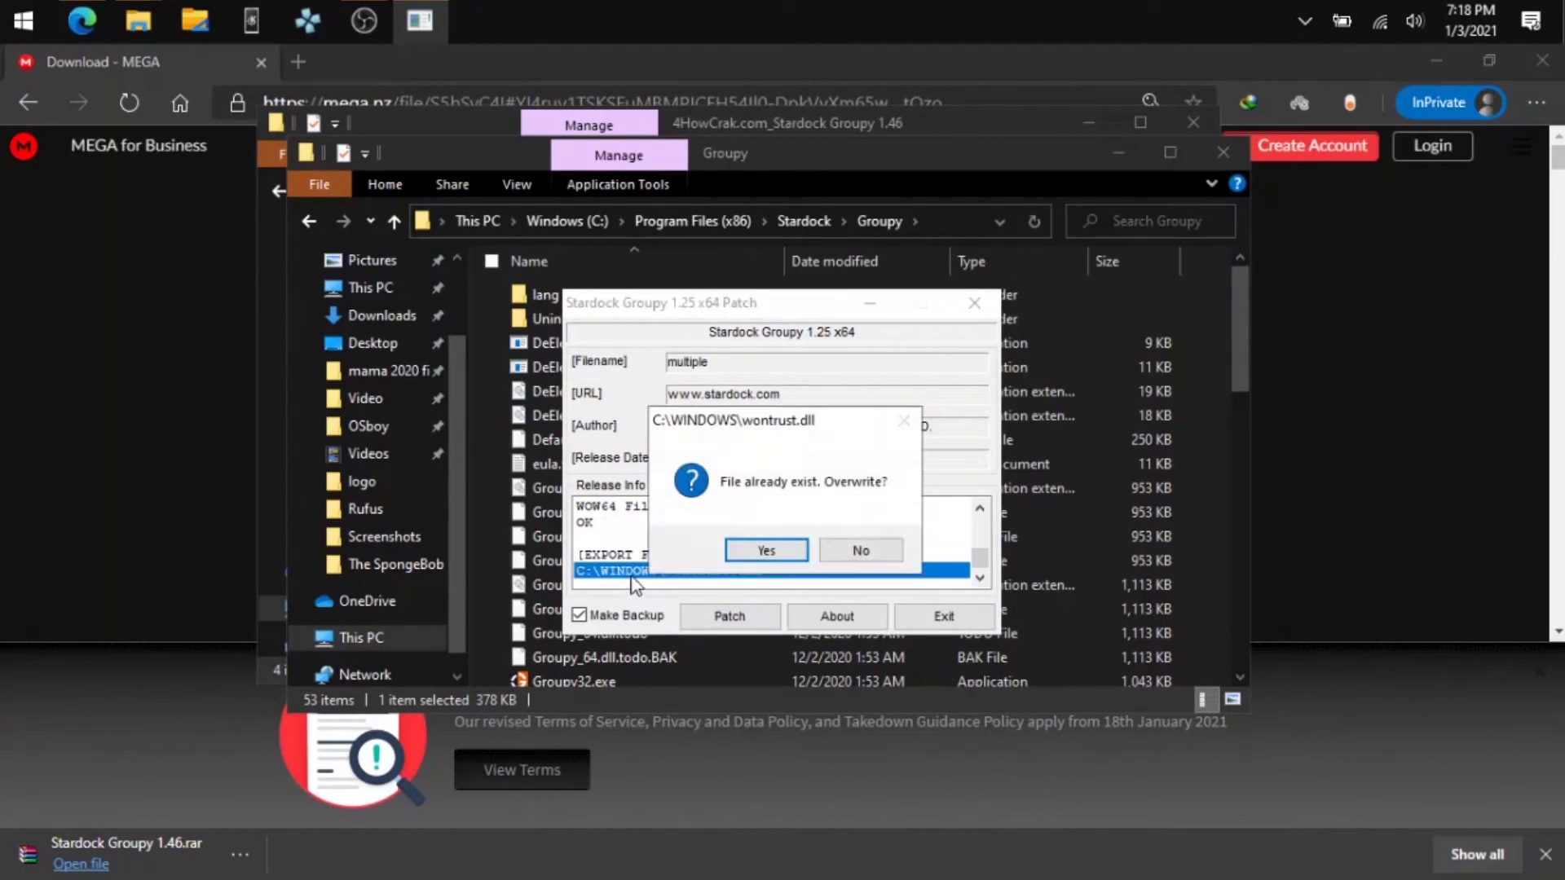
click(779, 554)
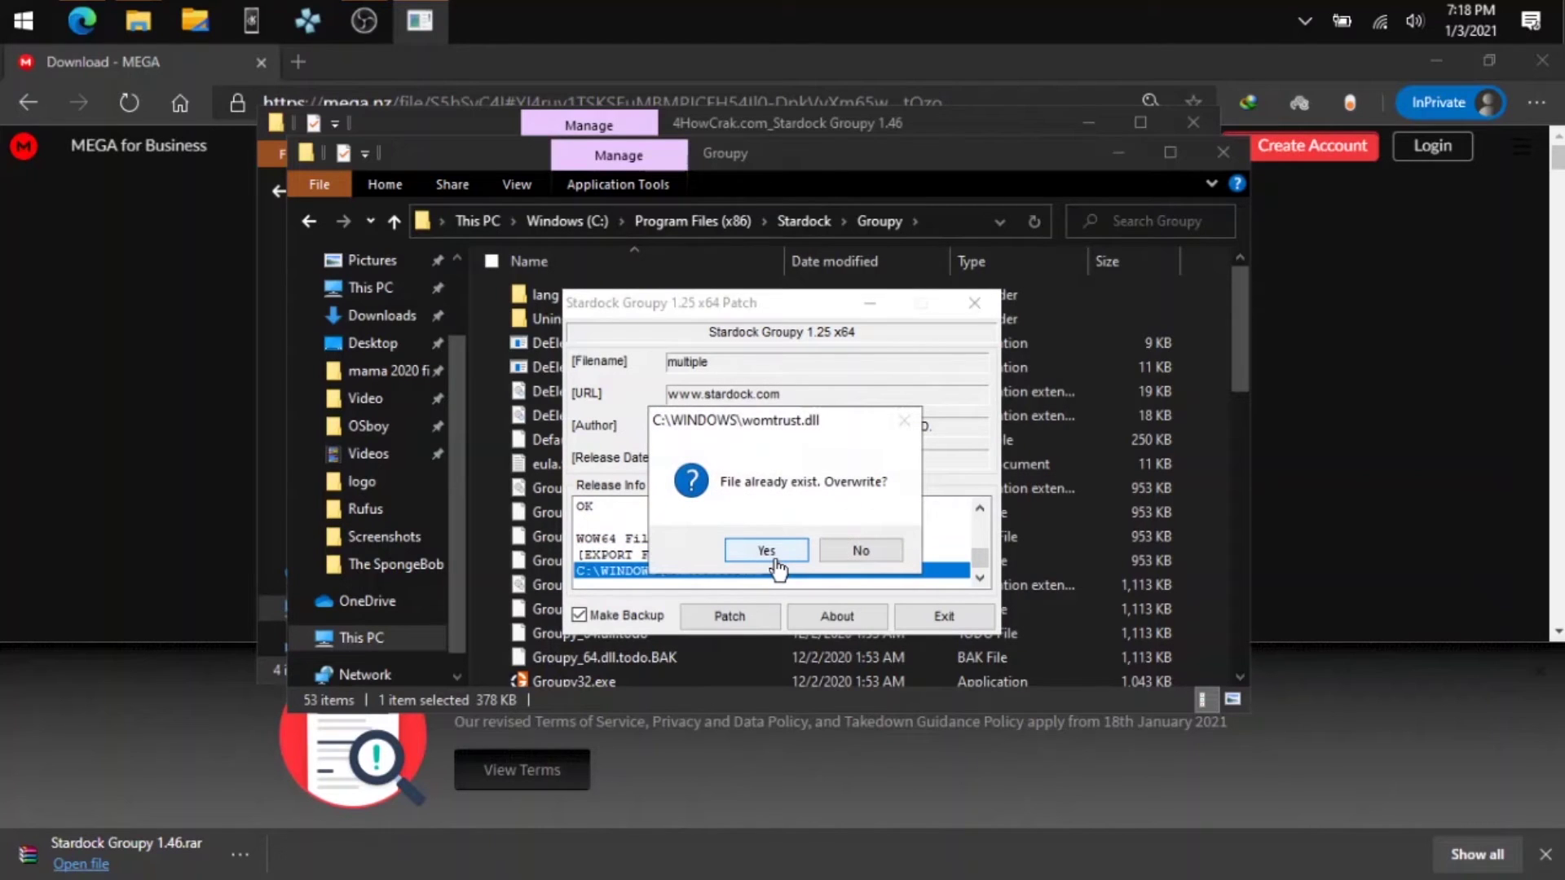
click(777, 562)
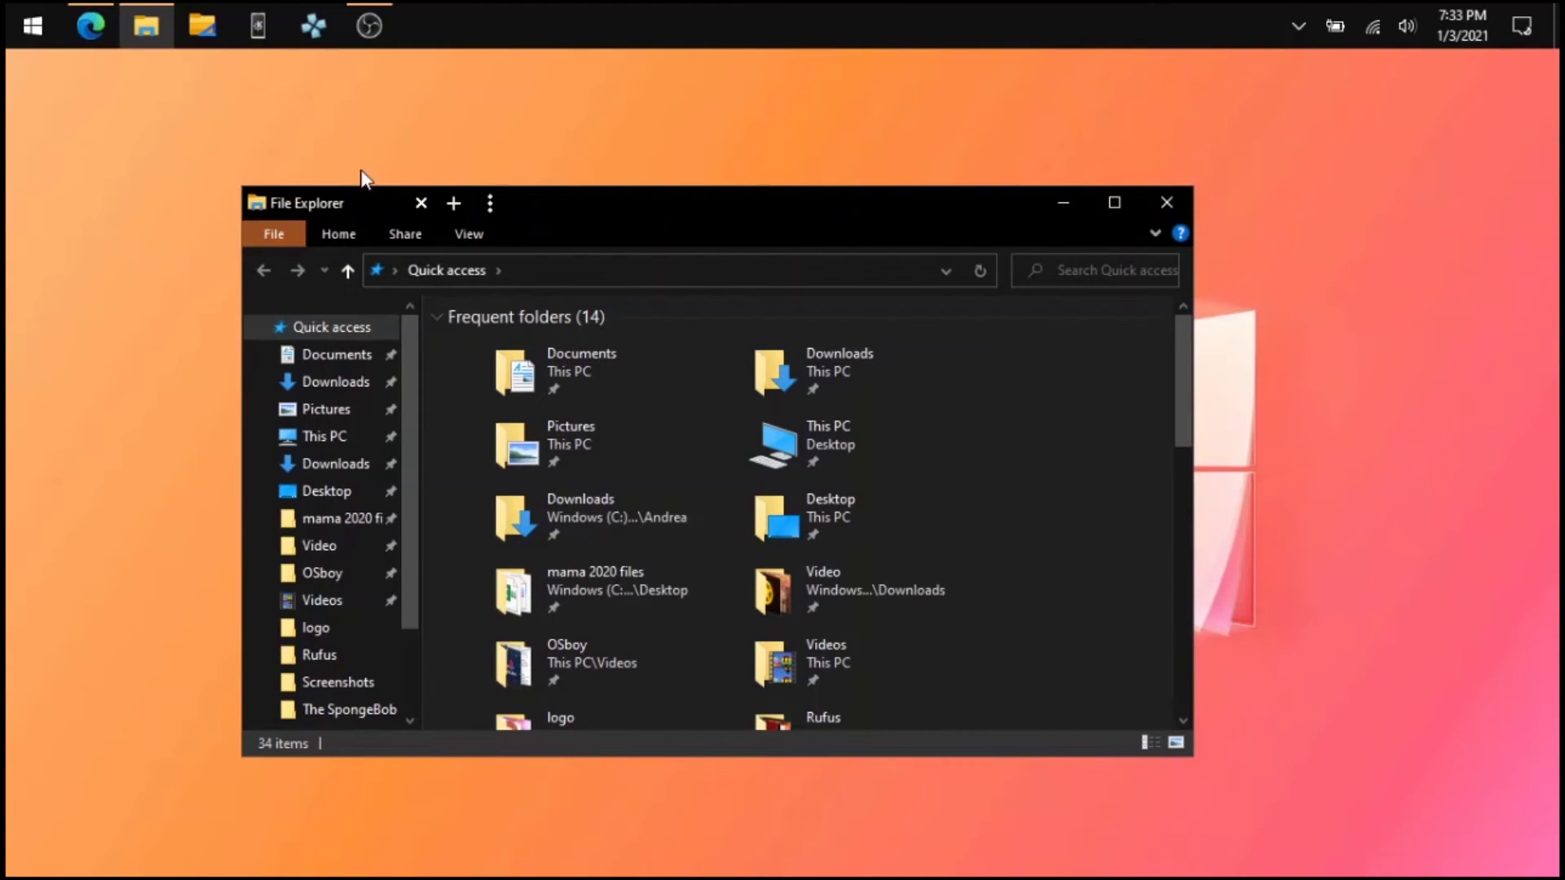
- Add a second File Explorer tab and group a Microsoft Edge InPrivate window into the same tab bar
click(467, 202)
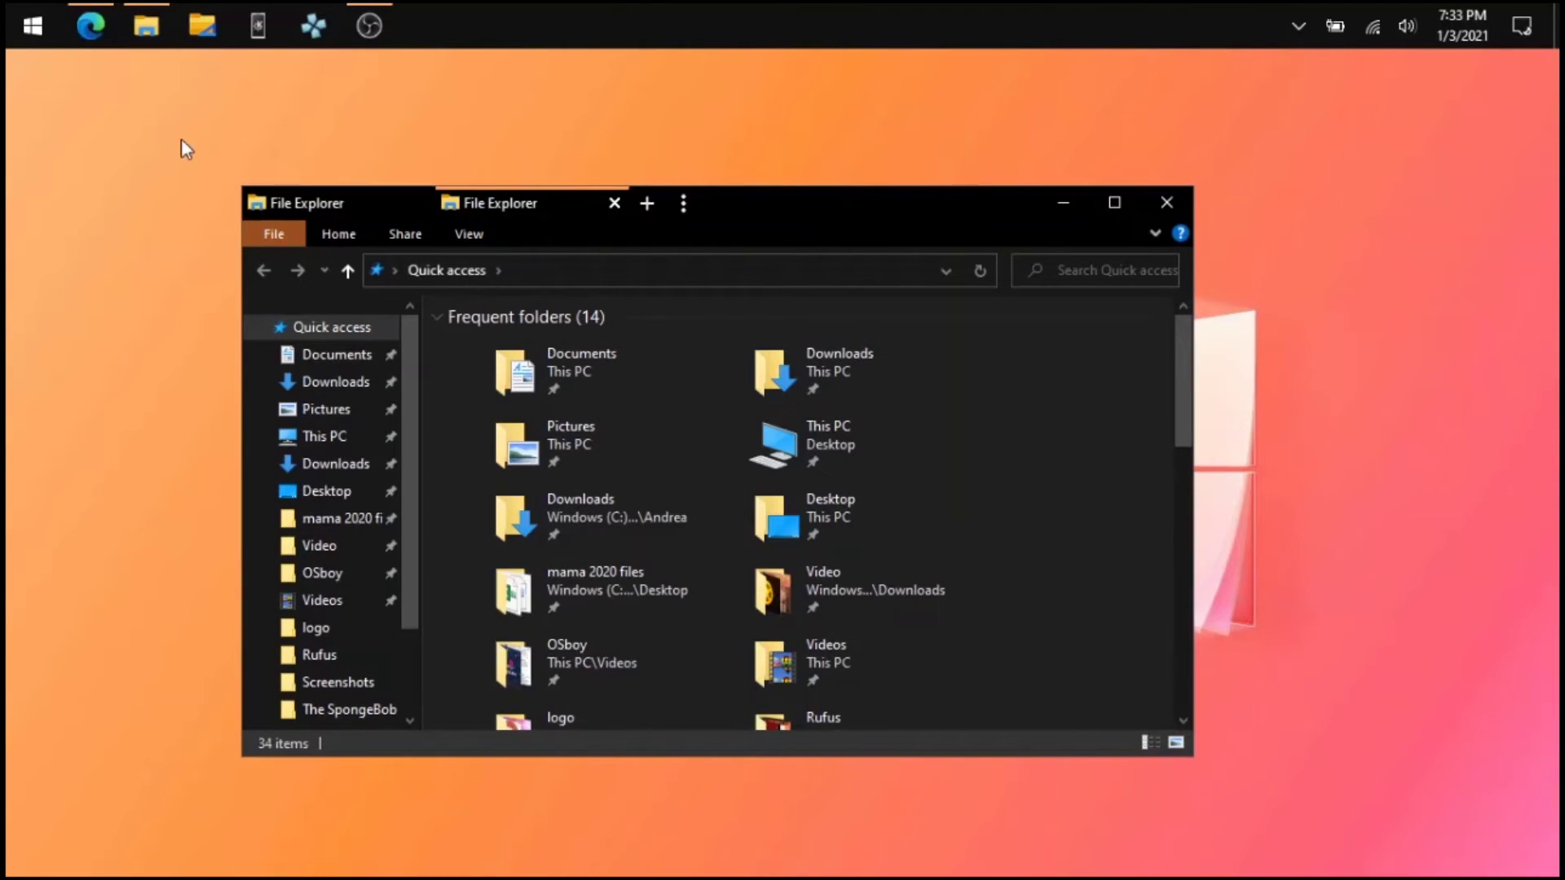
click(90, 26)
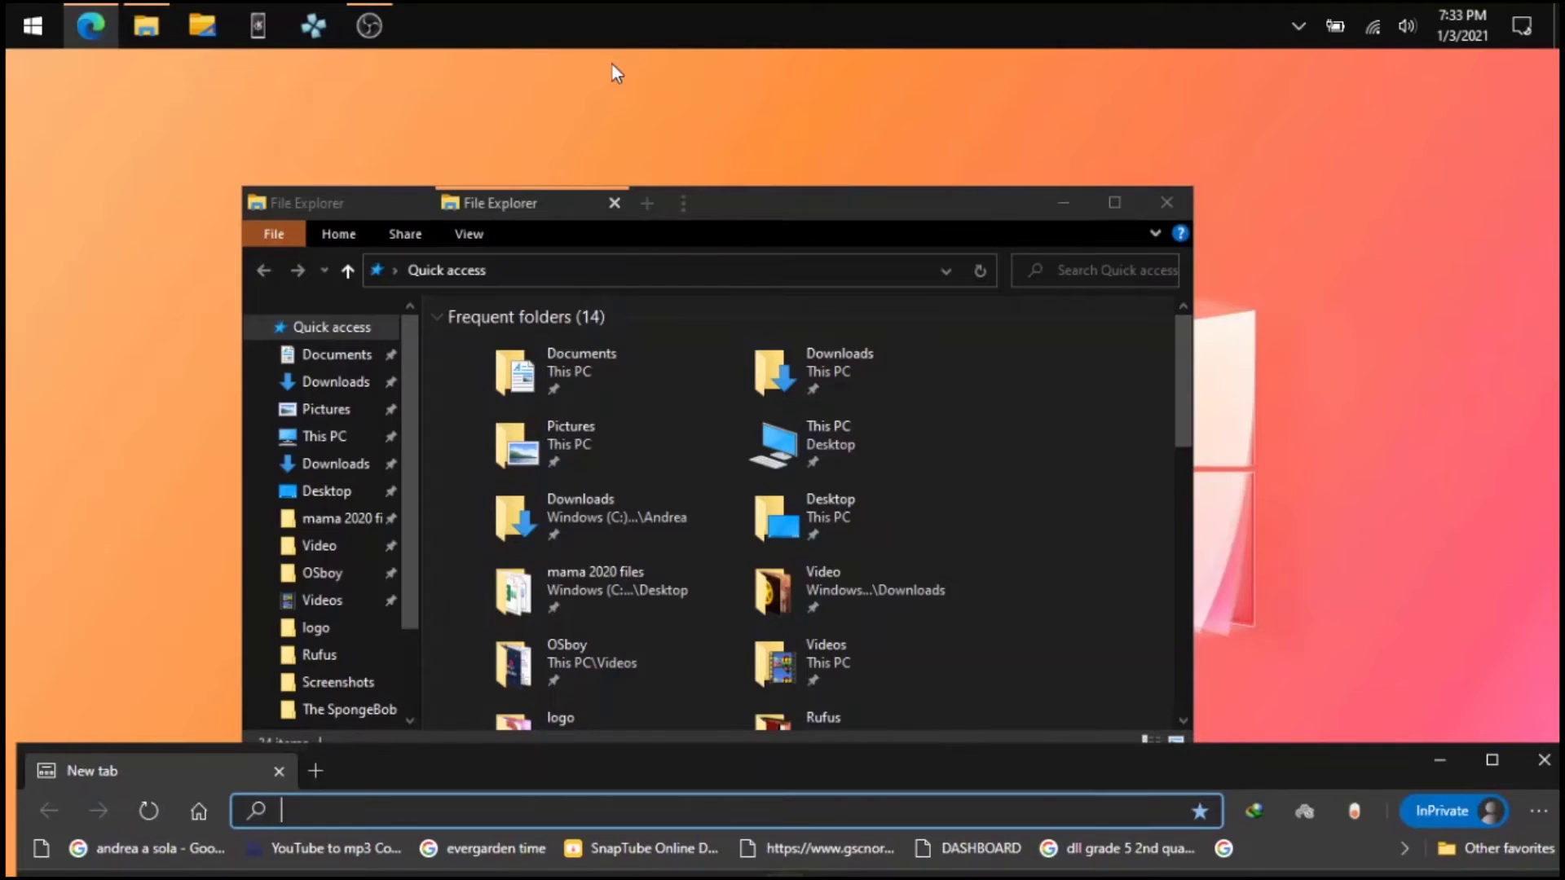
drag(765, 784, 1191, 444)
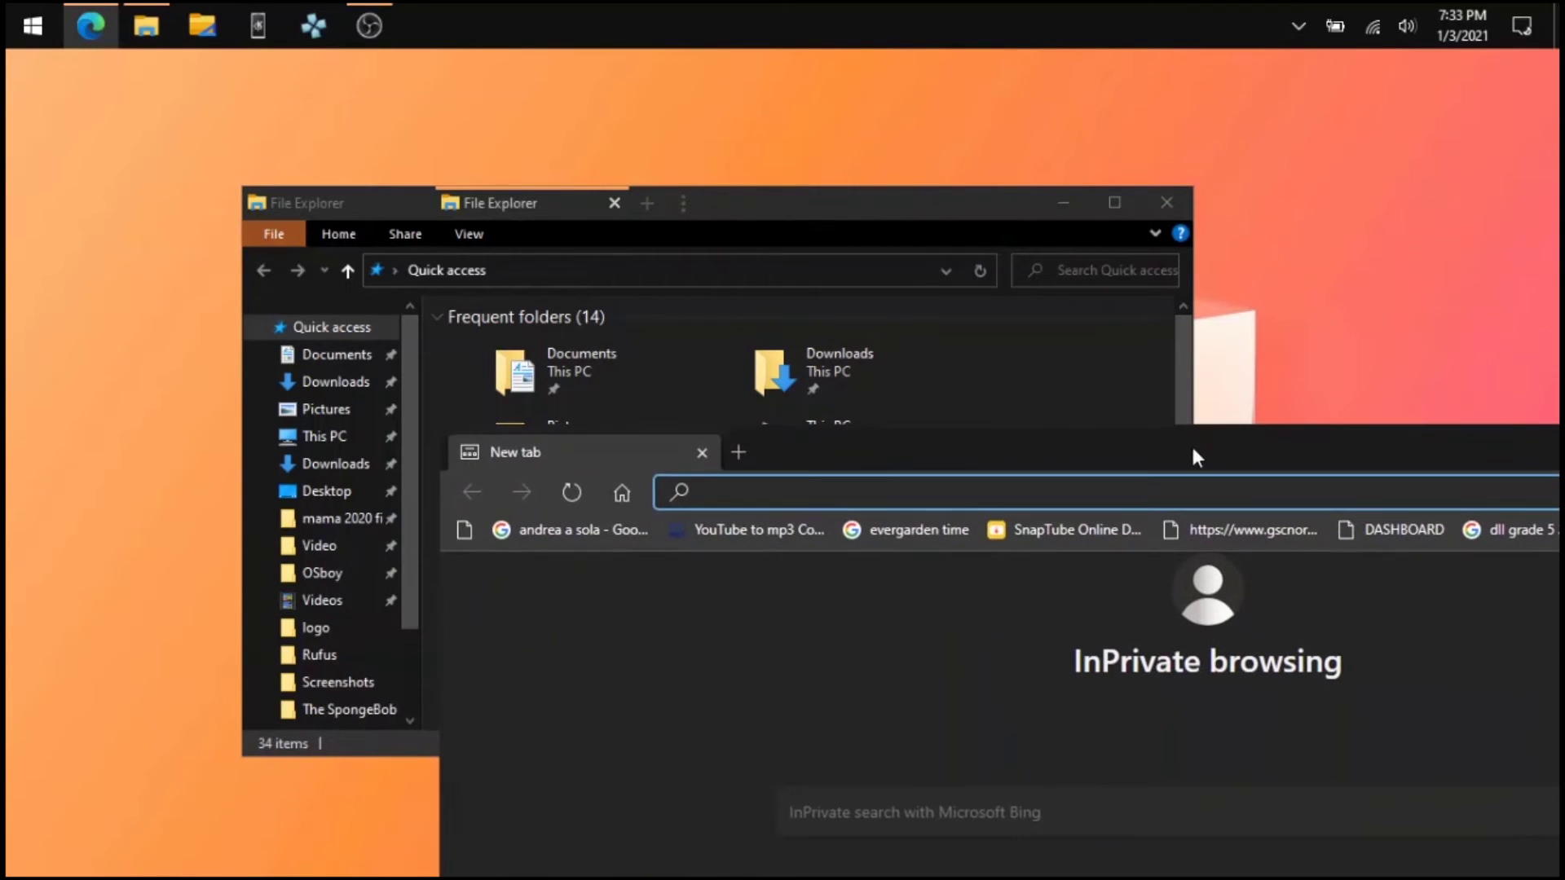
drag(648, 462, 566, 237)
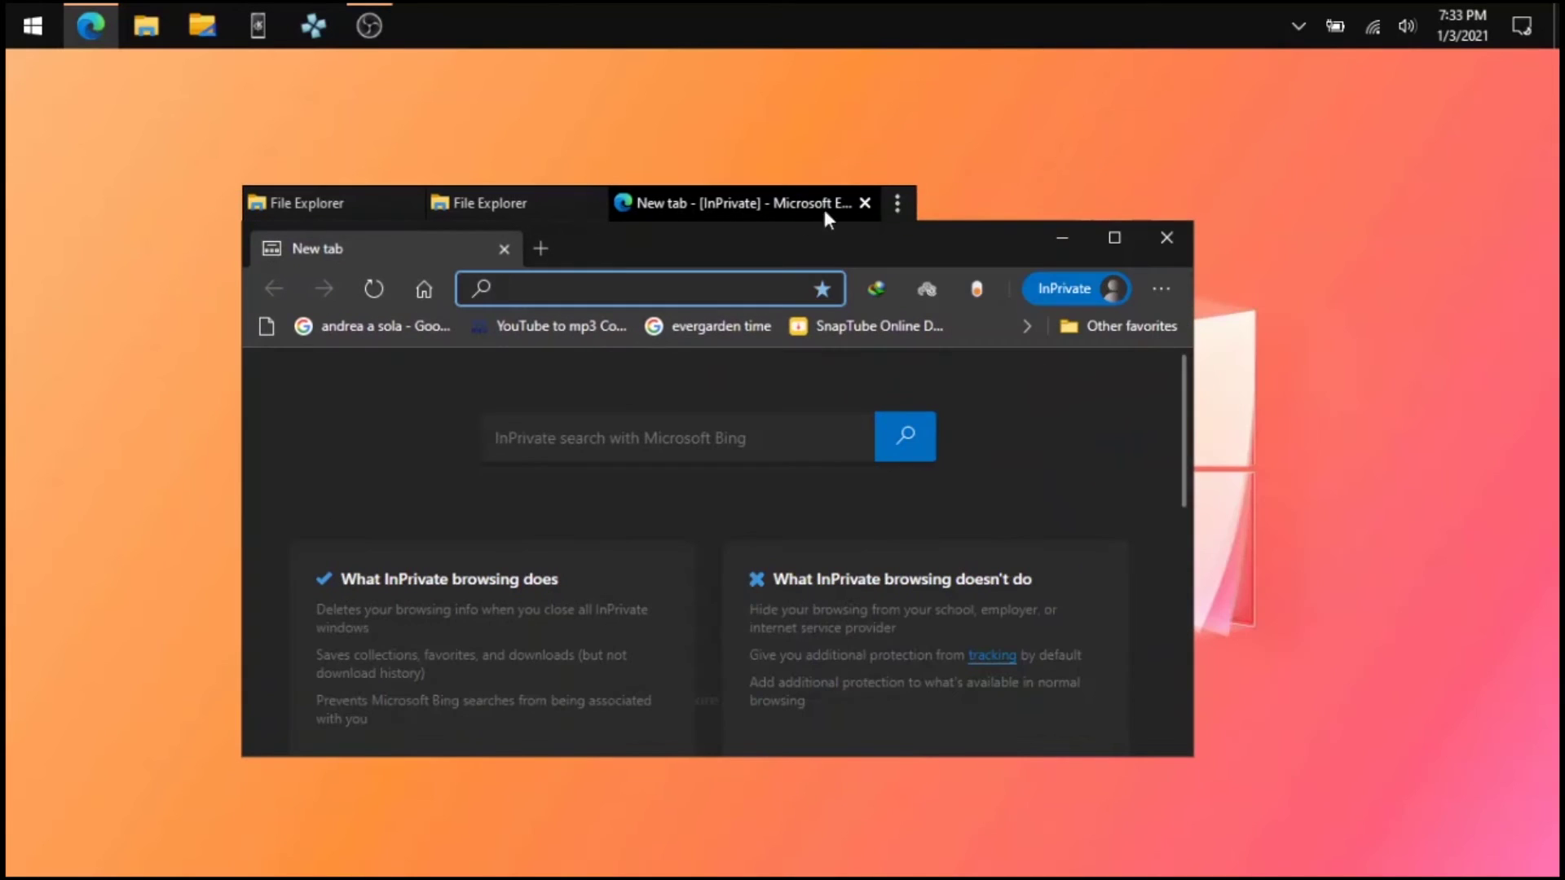
- Bring File Explorer to the front of the group and close one of its two tabs
click(512, 181)
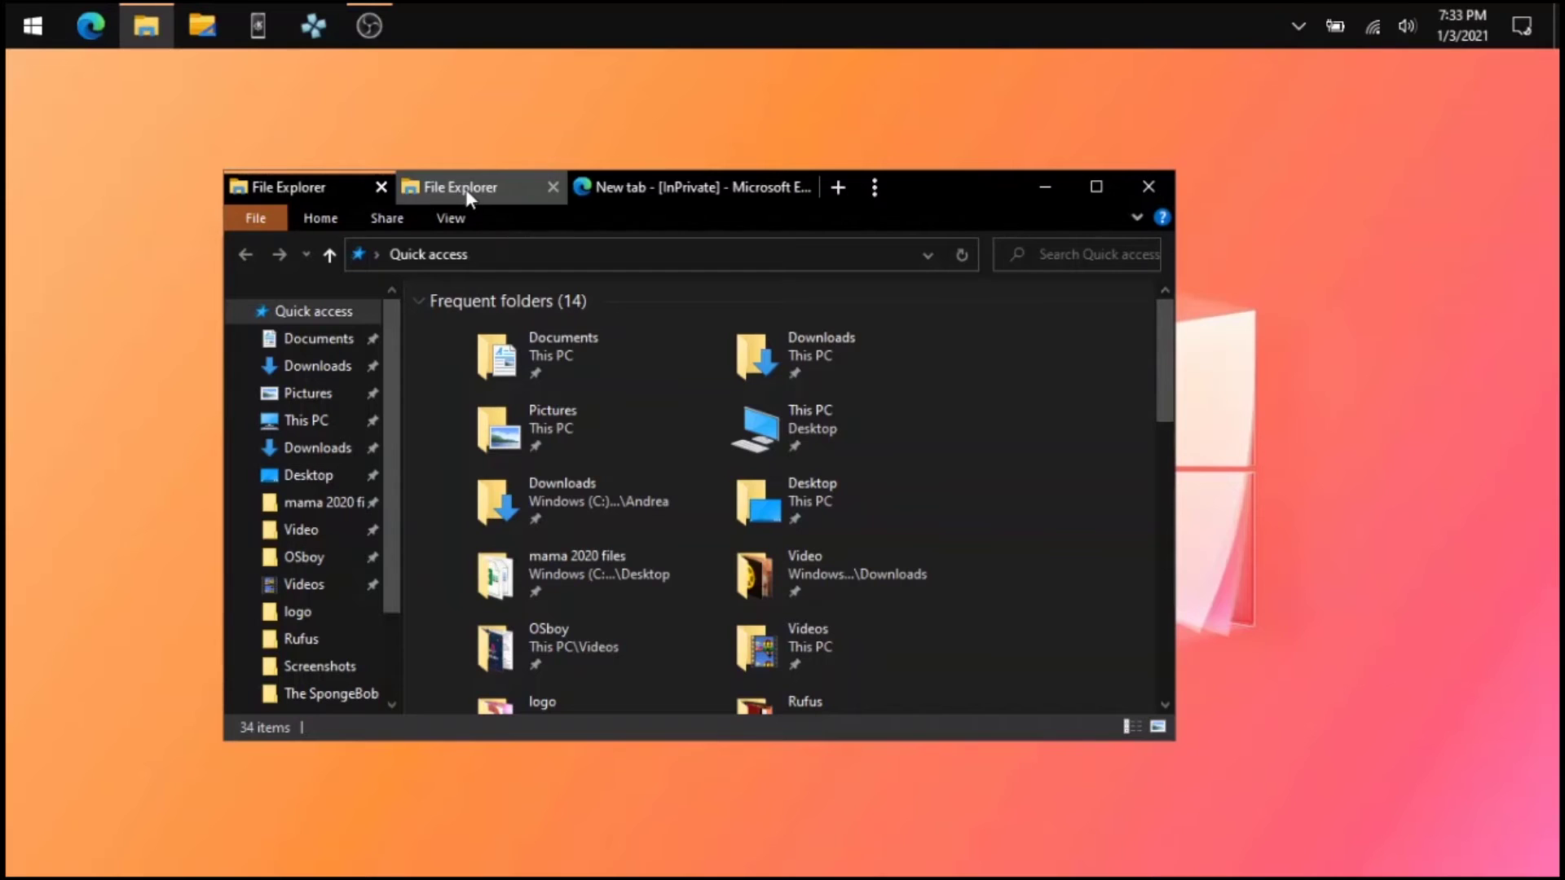
click(380, 187)
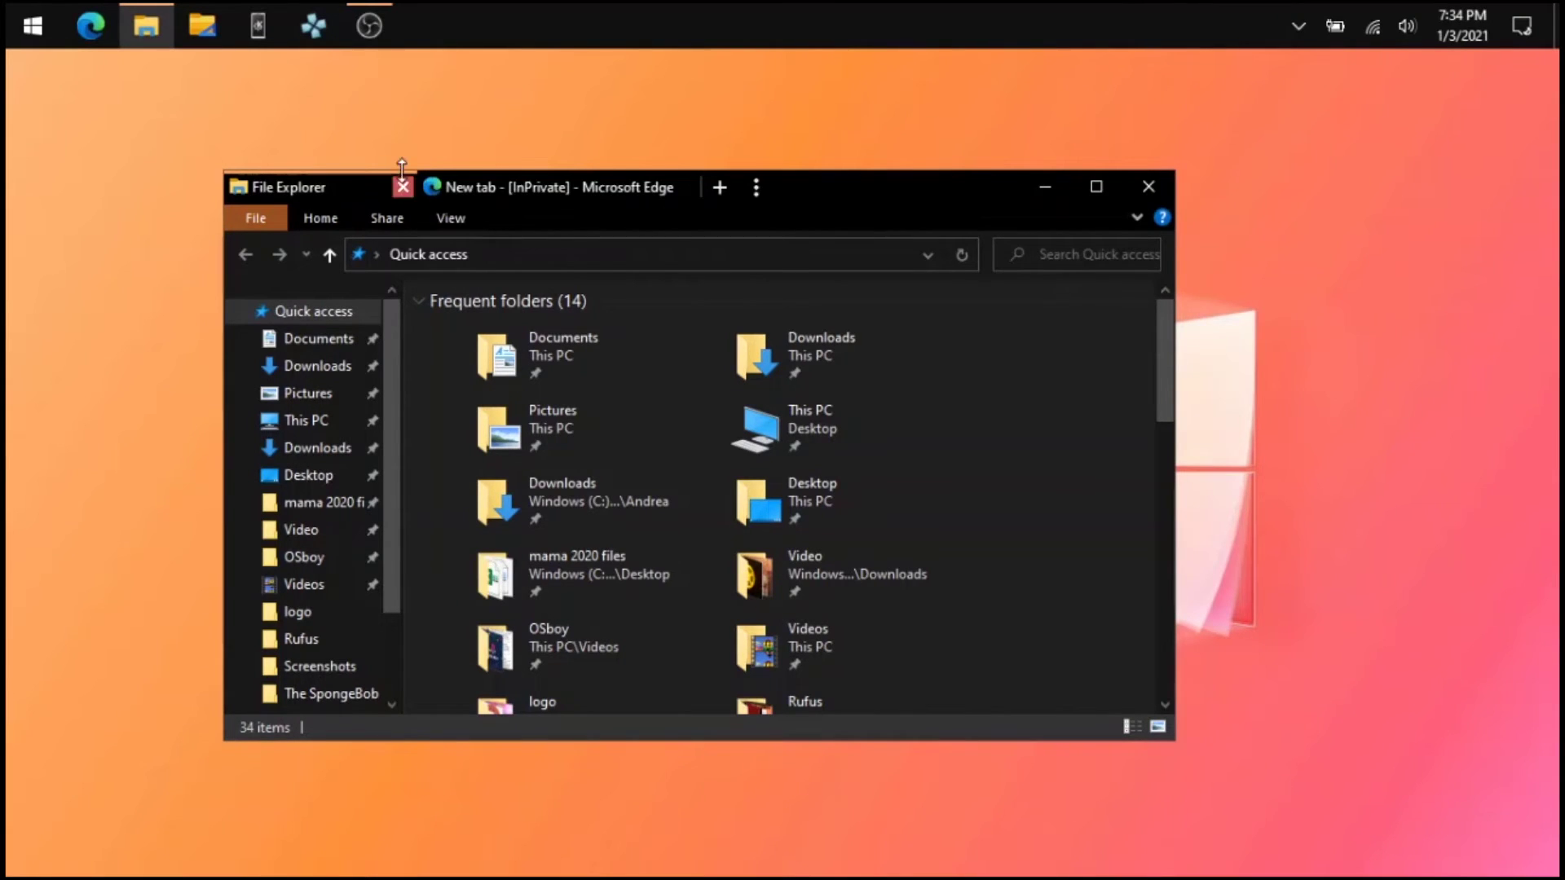
- Open PPSSPP and try to add its window to the File Explorer and Edge tab group
click(313, 28)
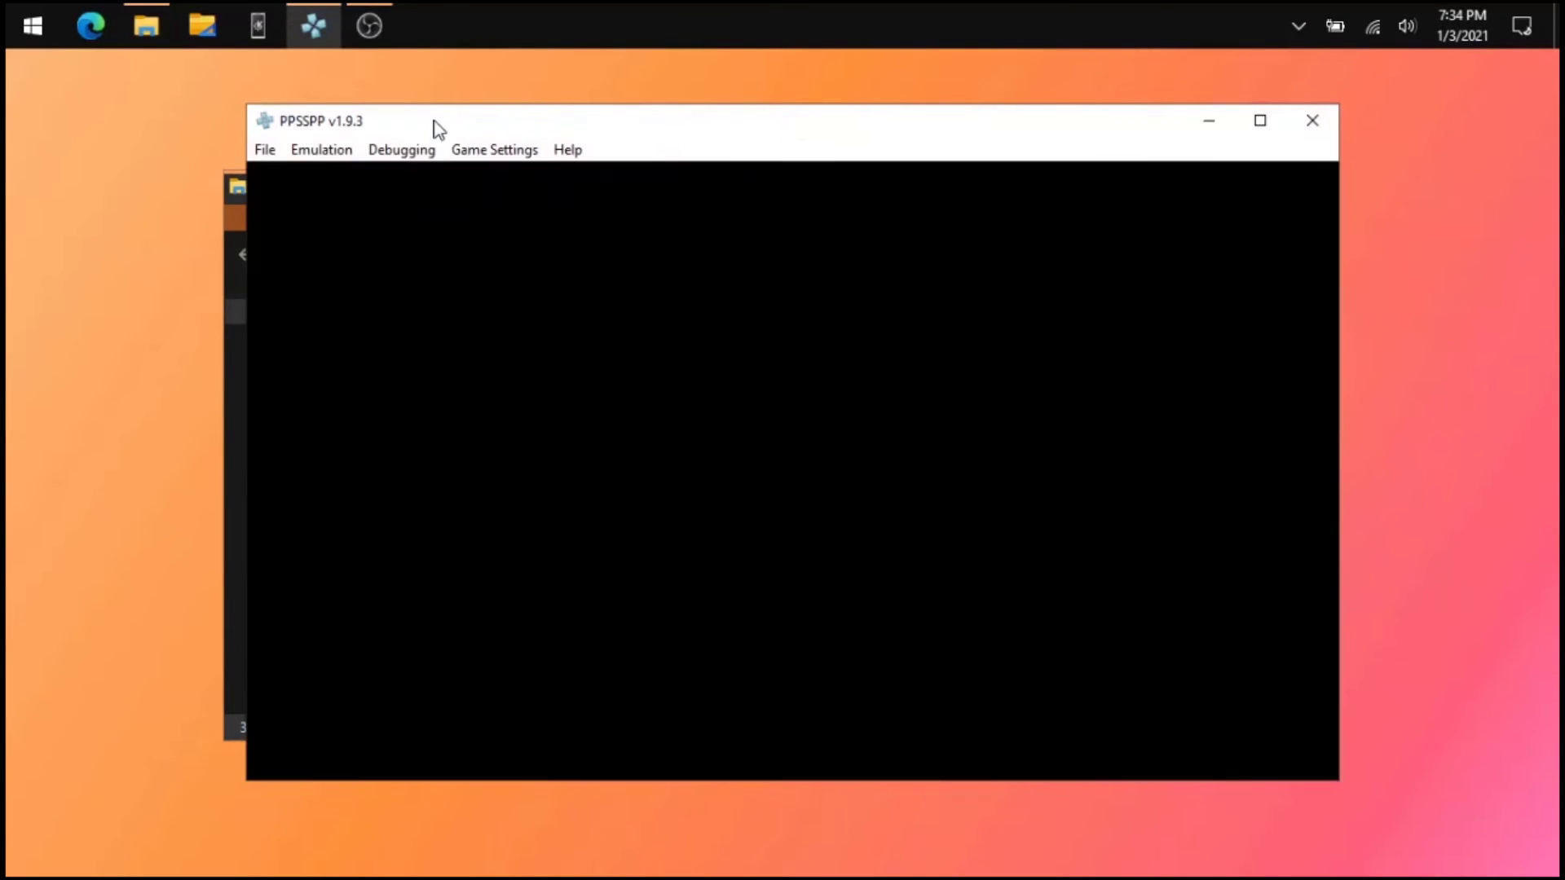
drag(437, 129, 364, 210)
drag(500, 217, 430, 212)
click(1325, 209)
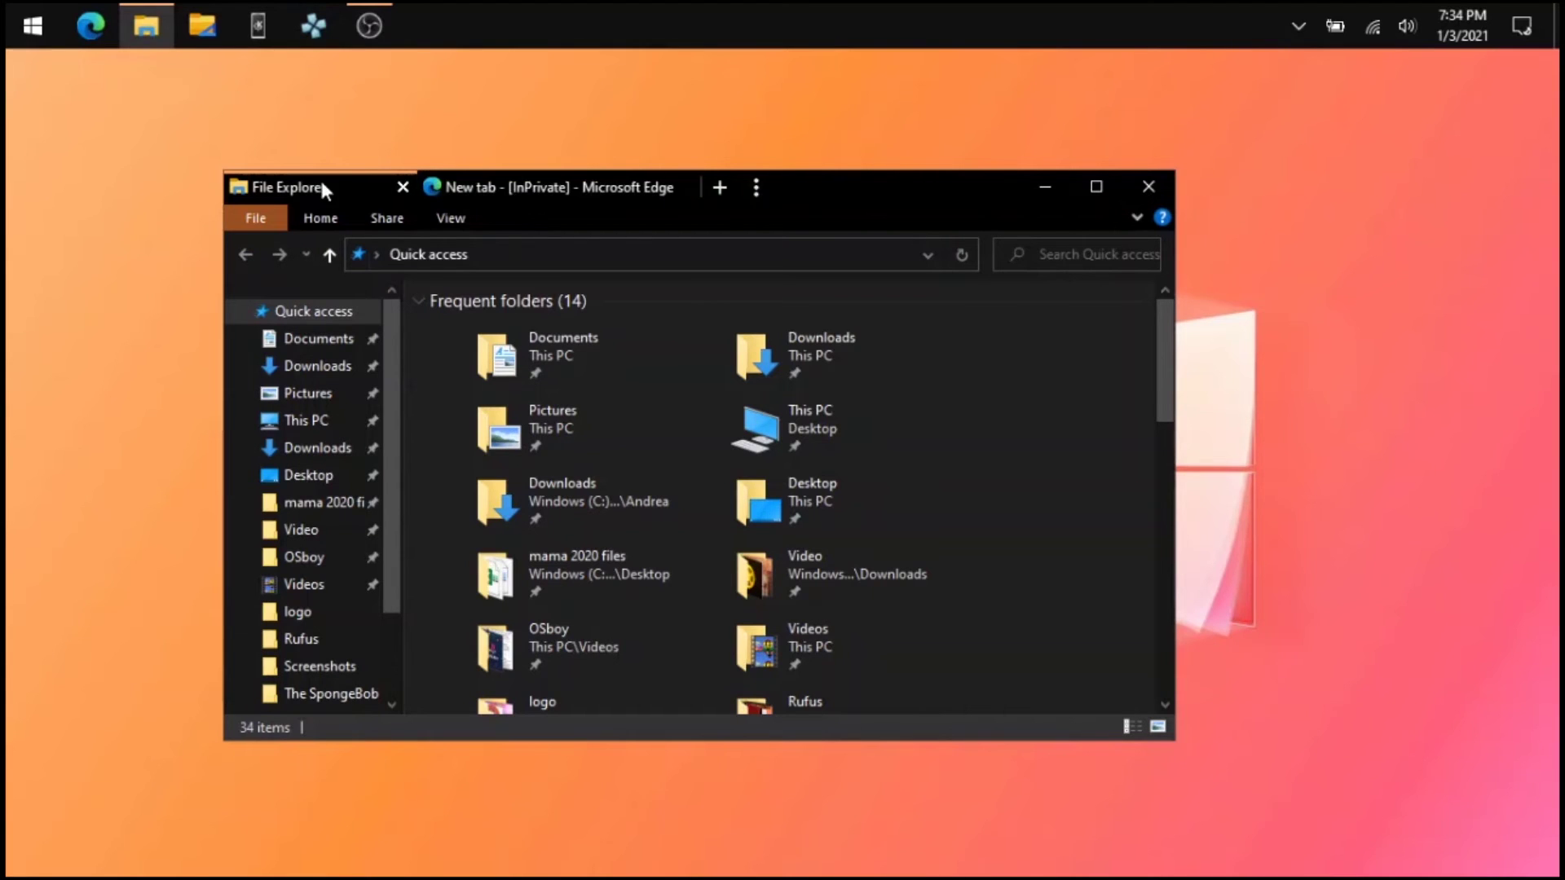
- View the grouped Microsoft Edge tab and return to the File Explorer tab
click(546, 191)
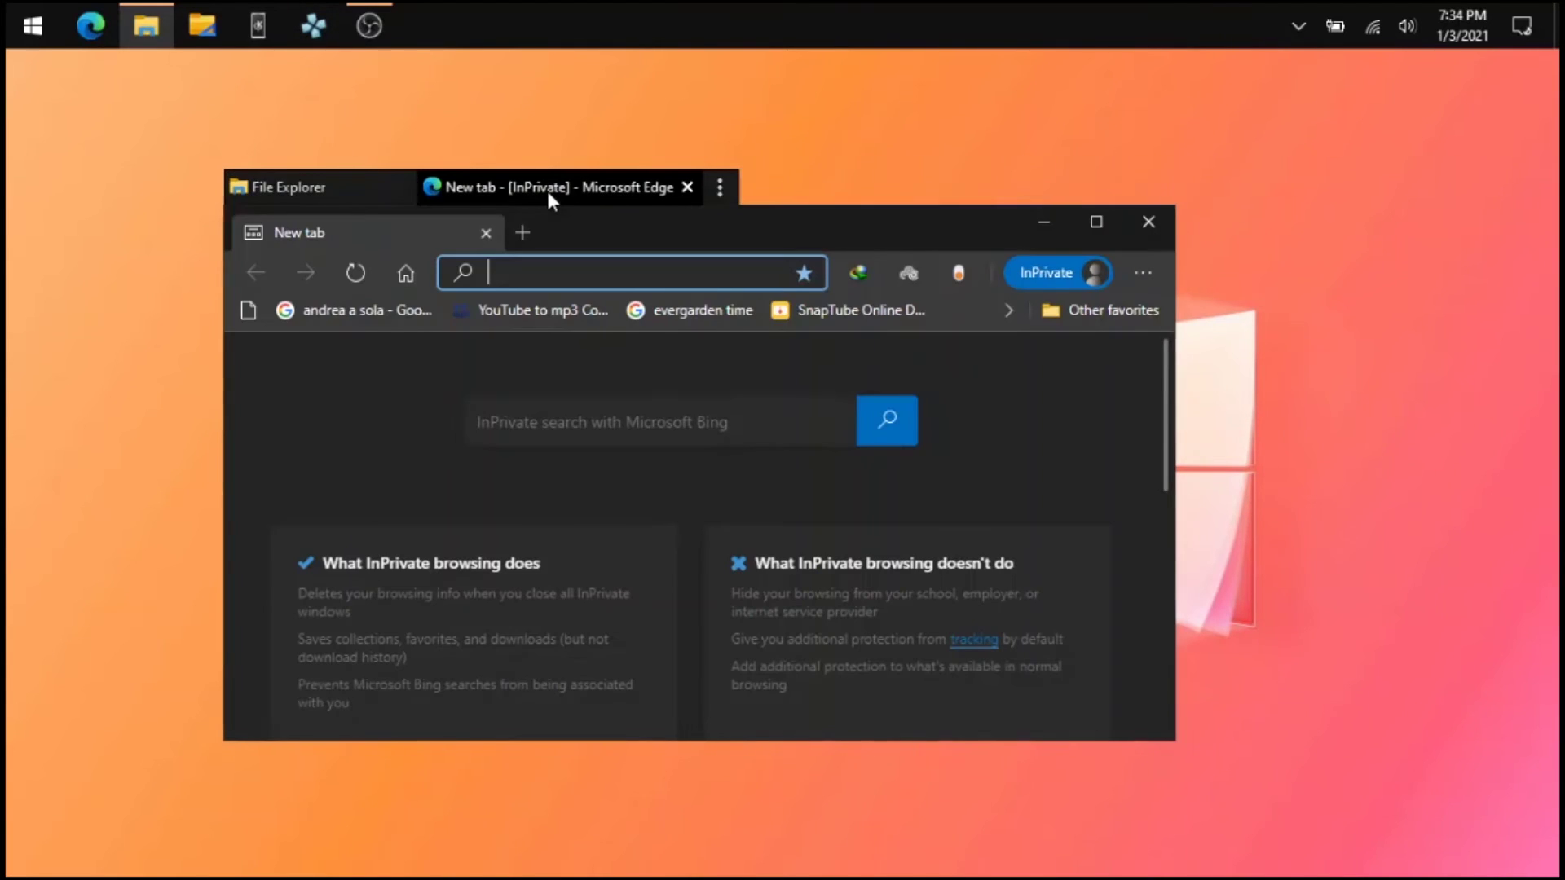
click(360, 189)
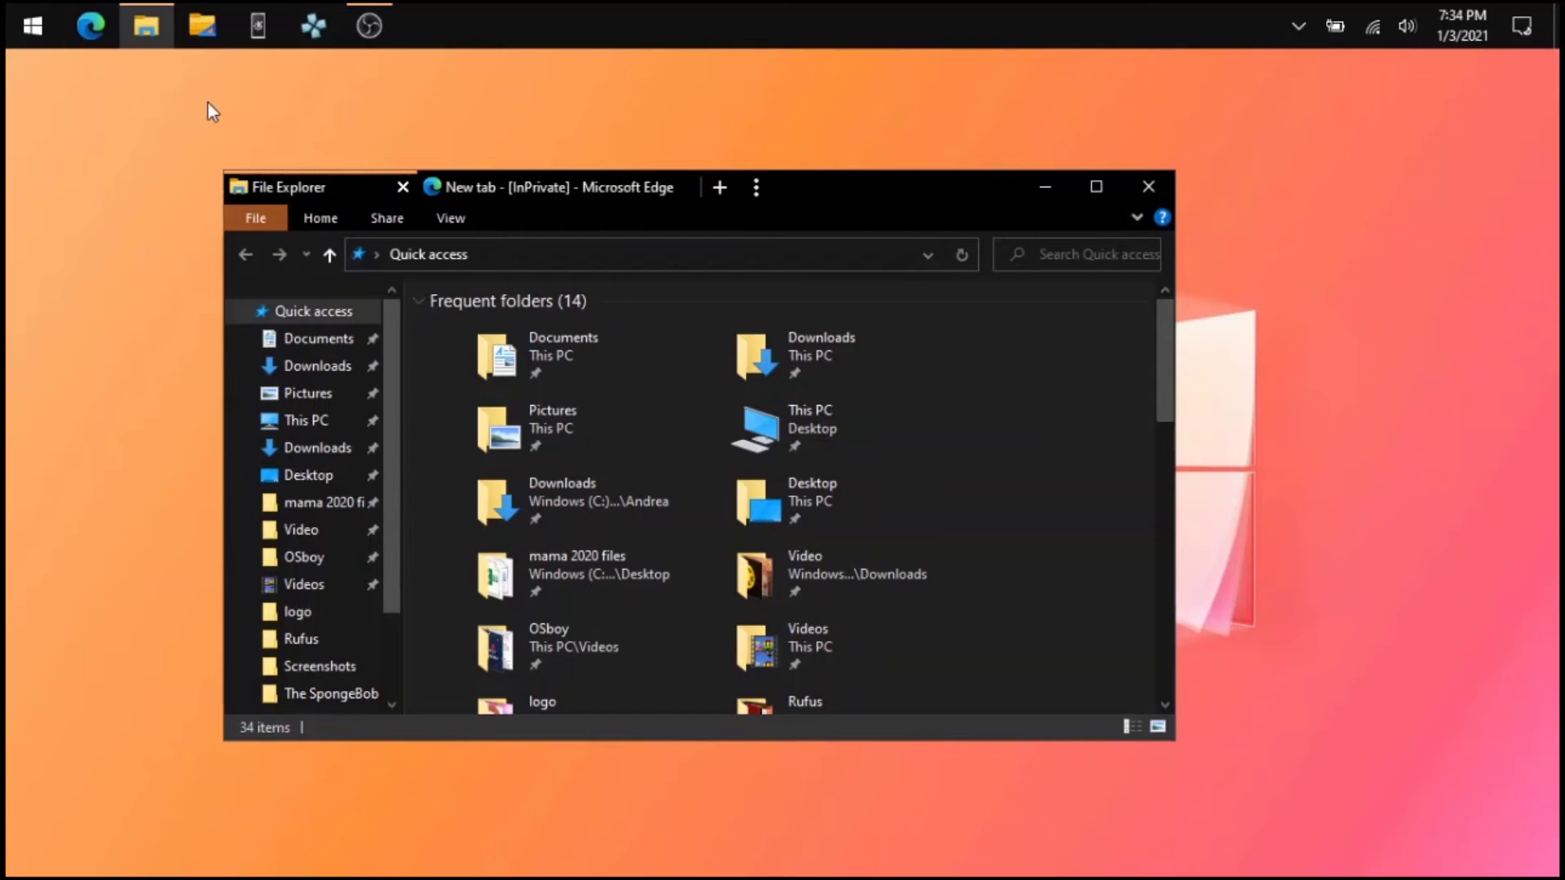
- Open Microsoft Store and add its window to the tab group between File Explorer and Edge
click(10, 25)
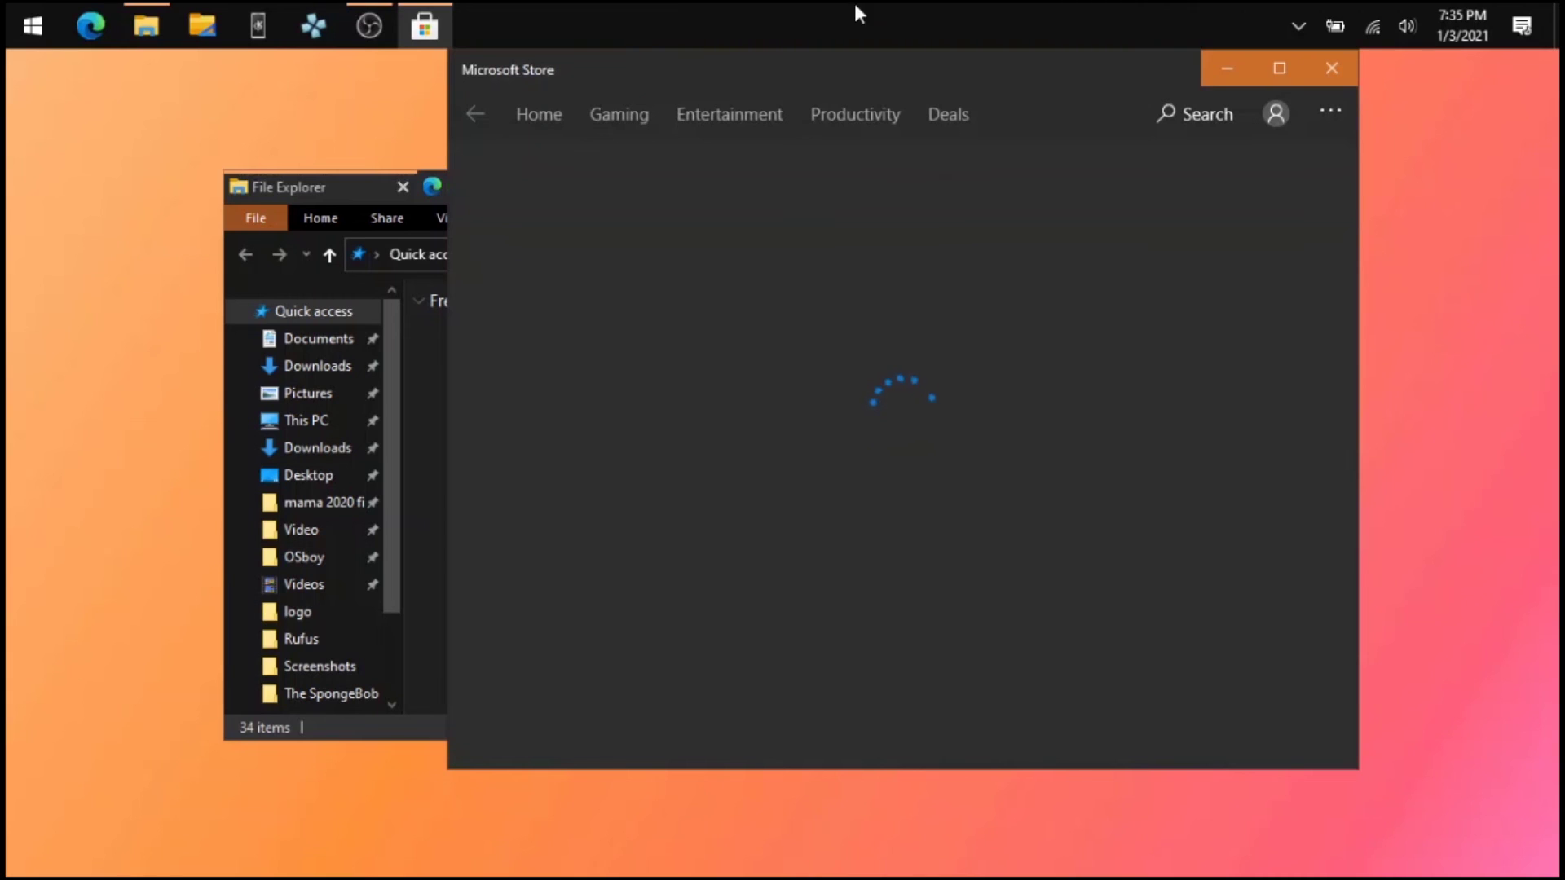
drag(501, 69, 506, 215)
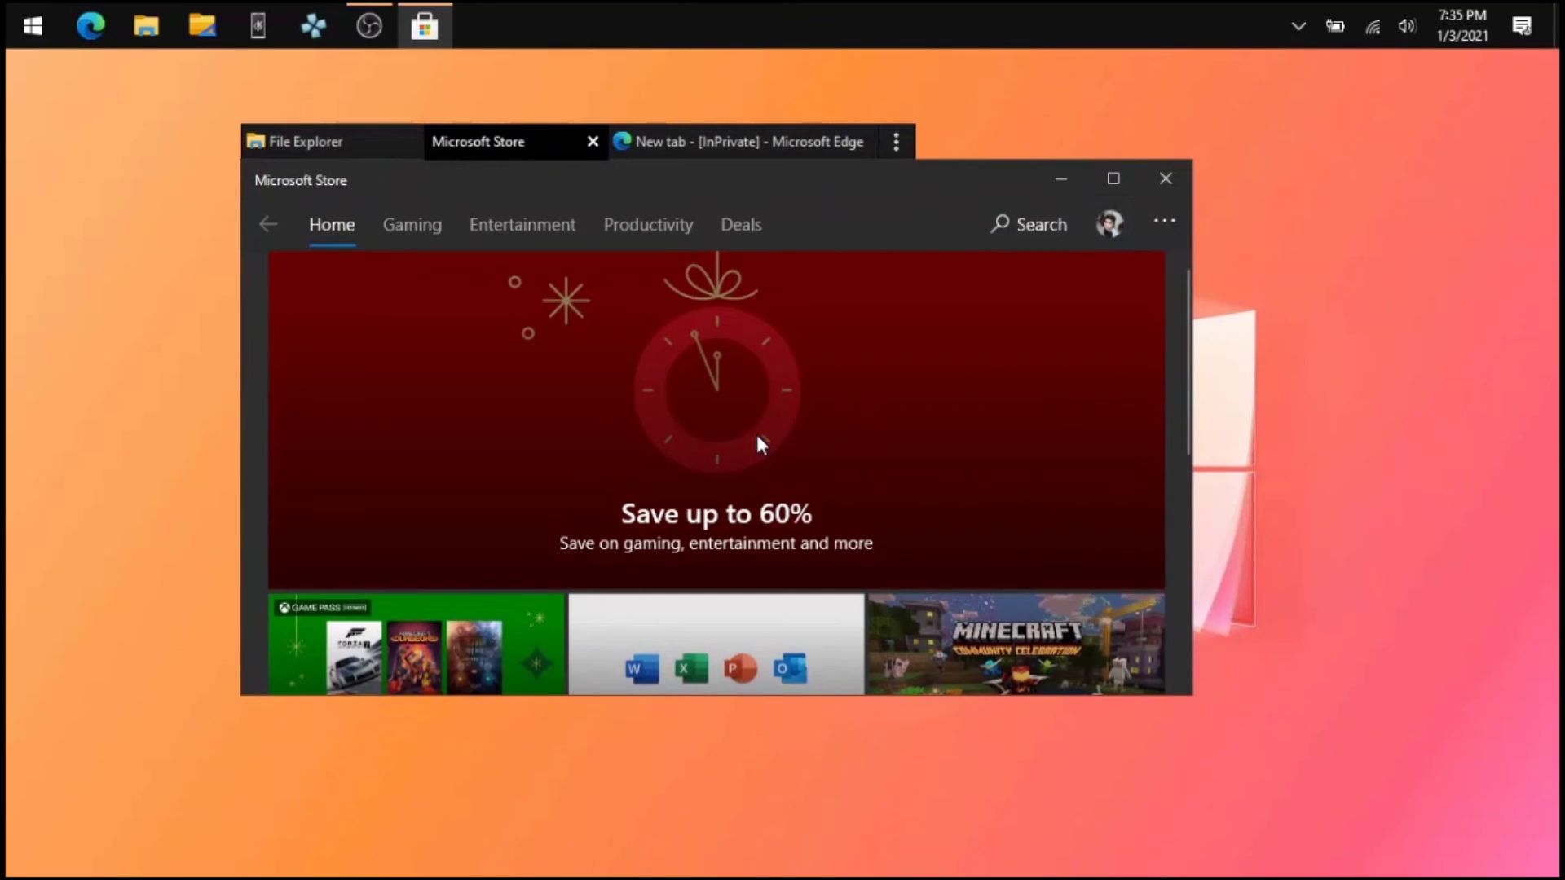
- Switch between the grouped File Explorer and Microsoft Store tabs, and move the whole grouped window across the desktop
scroll(755, 436, down, 5)
scroll(863, 545, up, 5)
click(399, 148)
click(496, 148)
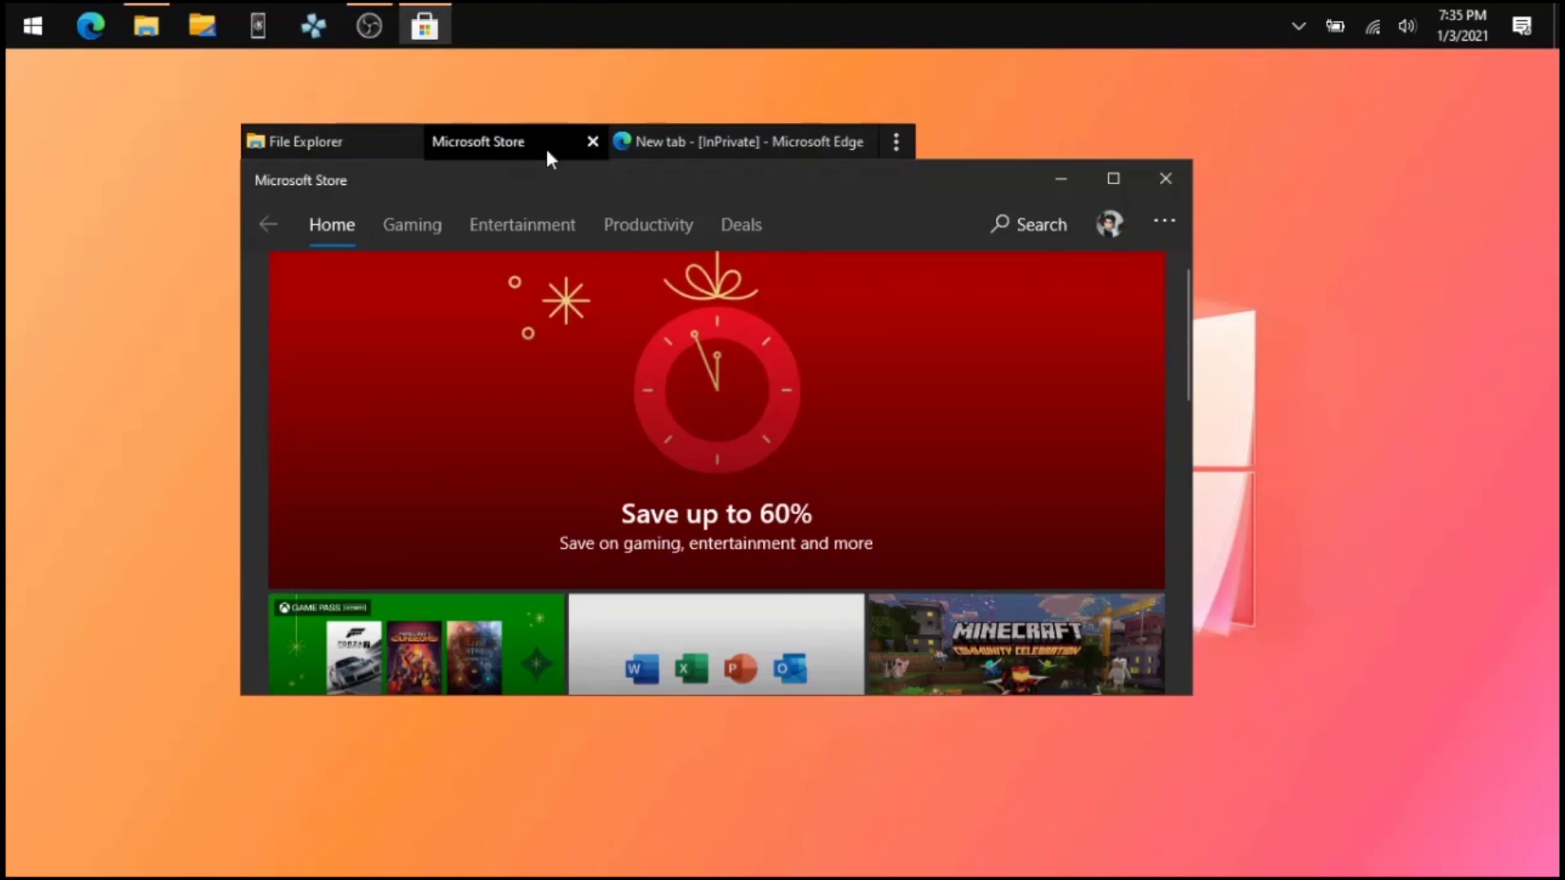
drag(857, 175, 913, 193)
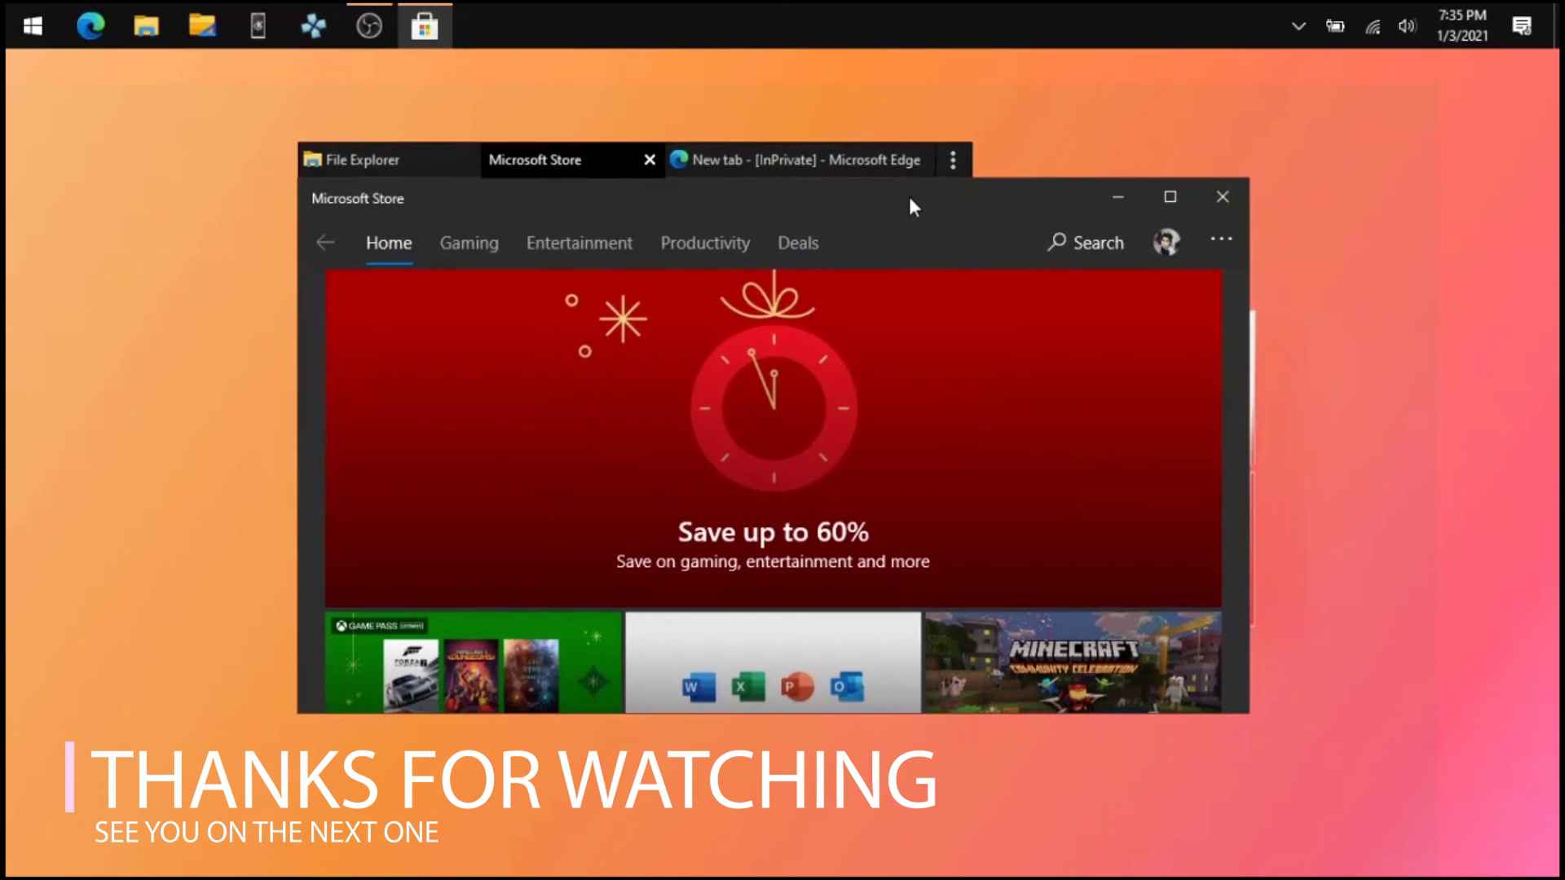
click(385, 3)
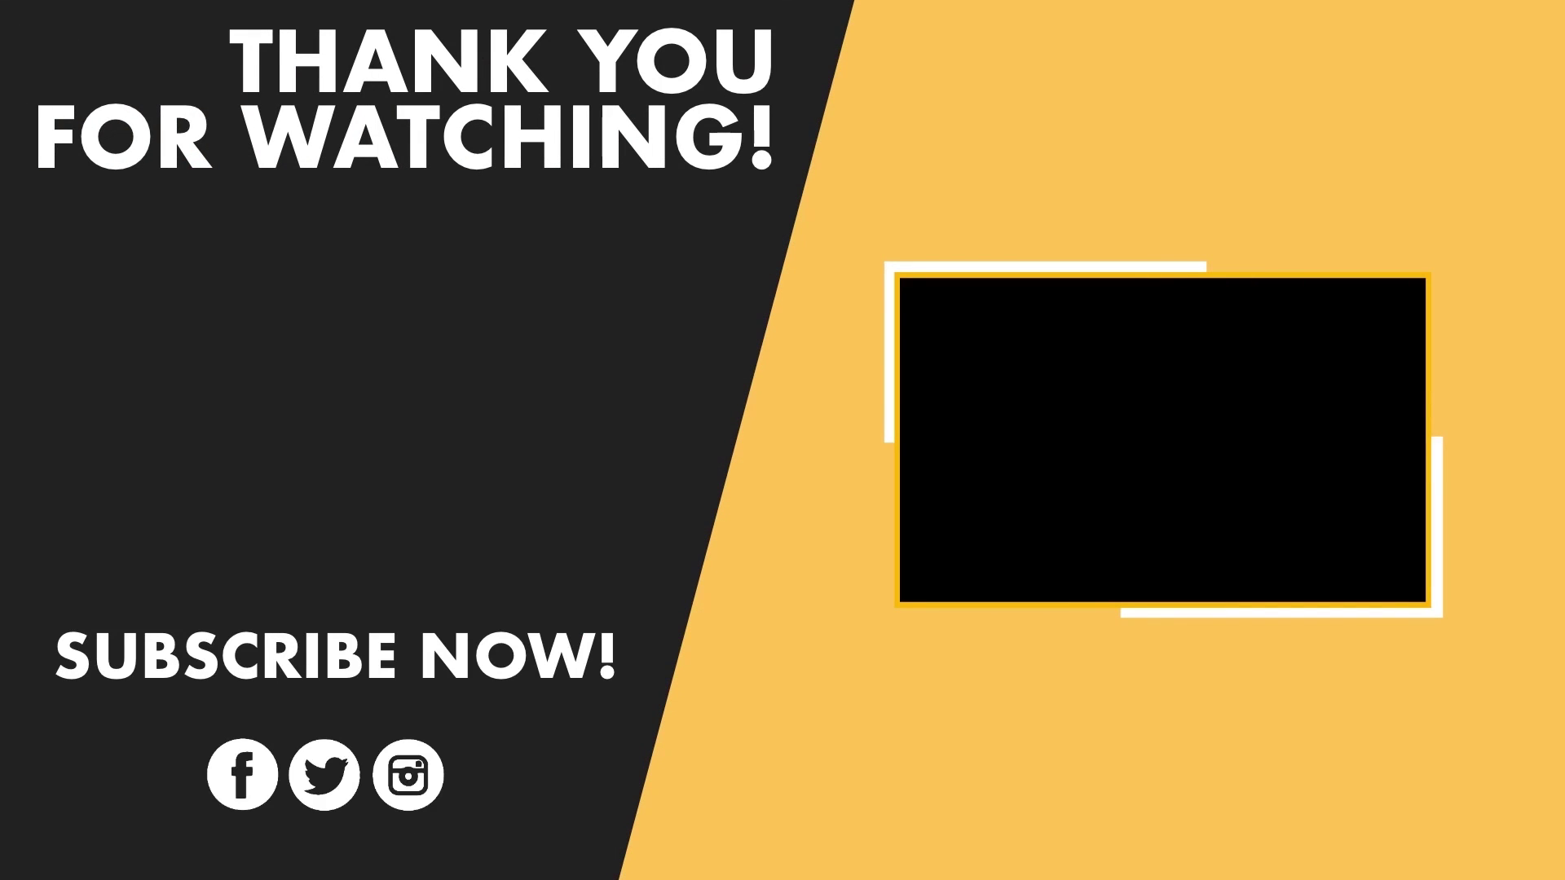